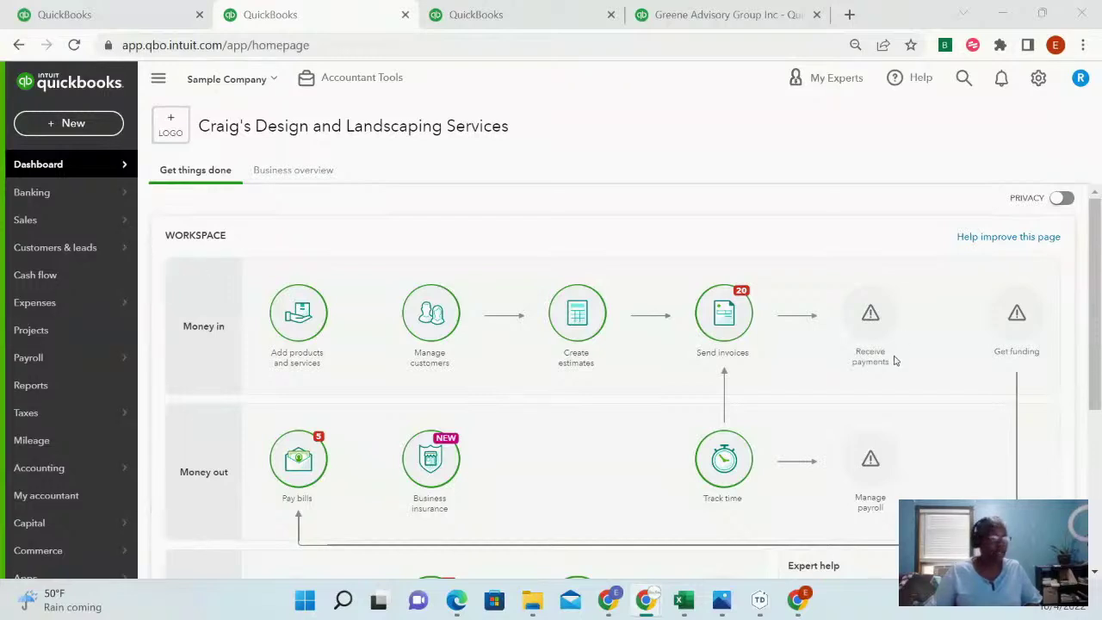
- Examine the homepage workspace for Craig's Design and Landscaping Services and the submenus of the main navigation
{"action": "scroll", "coordinate": [1095, 387], "scroll_direction": "down", "scroll_amount": 1}
{"action": "mouse_move", "coordinate": [1094, 391]}
{"action": "left_mouse_down"}
{"action": "mouse_move", "coordinate": [1098, 525]}
{"action": "mouse_move", "coordinate": [1098, 343]}
{"action": "mouse_move", "coordinate": [1096, 385]}
{"action": "left_mouse_up"}
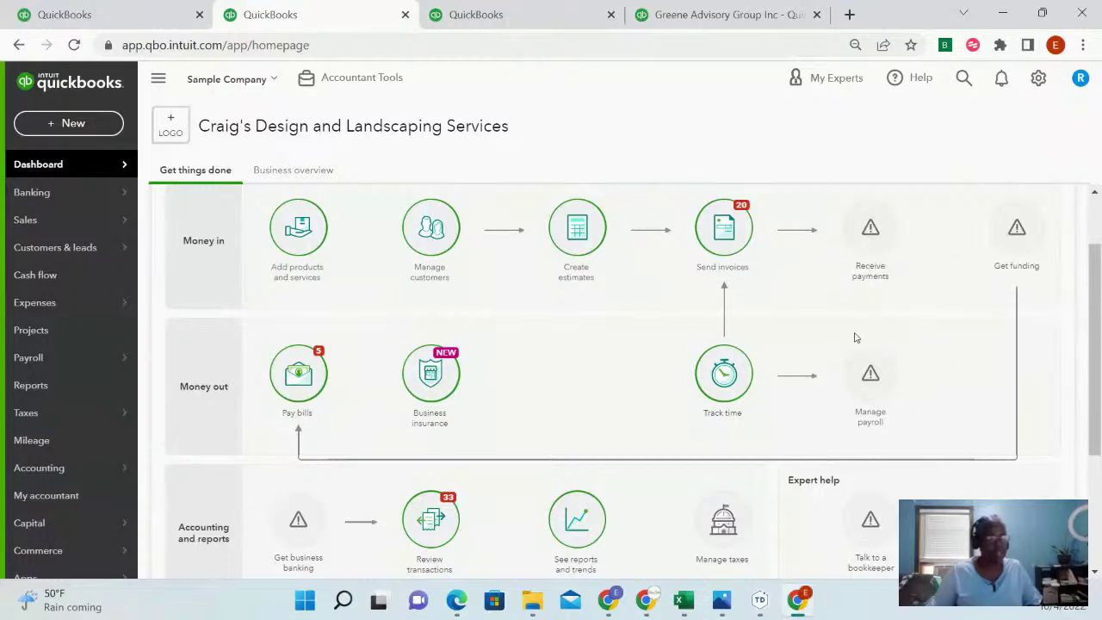
{"action": "scroll", "coordinate": [852, 353], "scroll_direction": "down", "scroll_amount": 5}
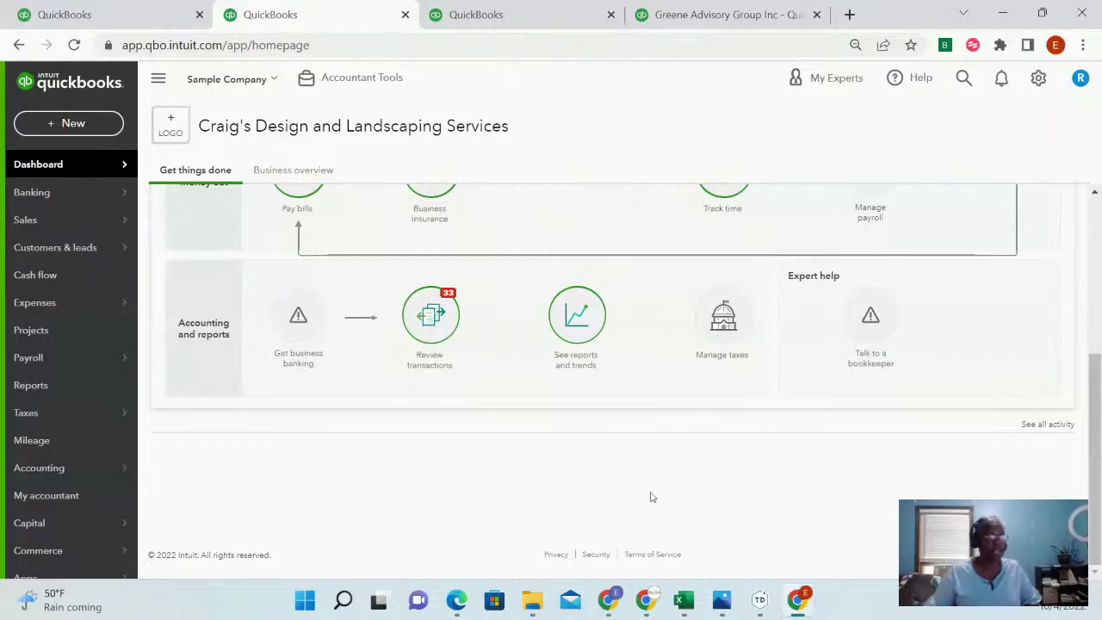
{"action": "scroll", "coordinate": [725, 400], "scroll_direction": "up", "scroll_amount": 3}
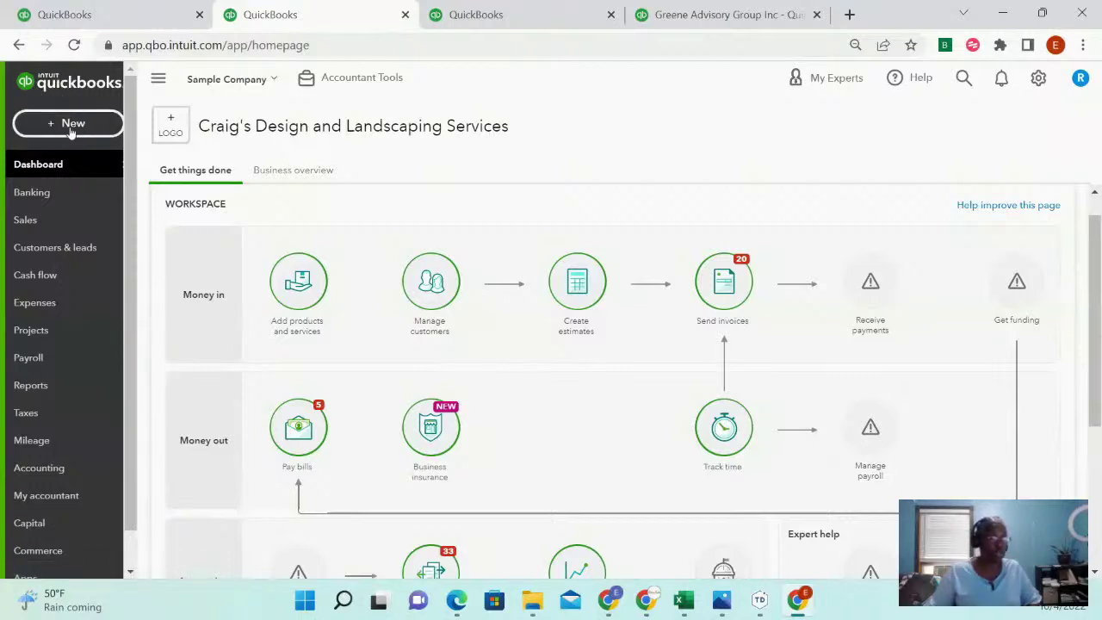
{"action": "mouse_move", "coordinate": [53, 173]}
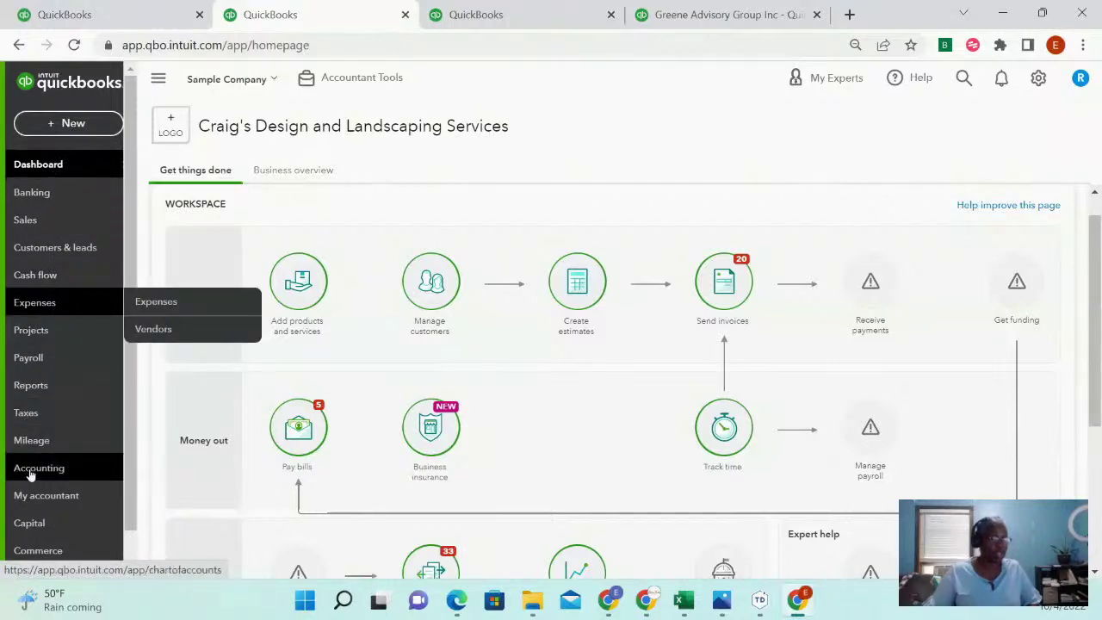
{"action": "mouse_move", "coordinate": [47, 563]}
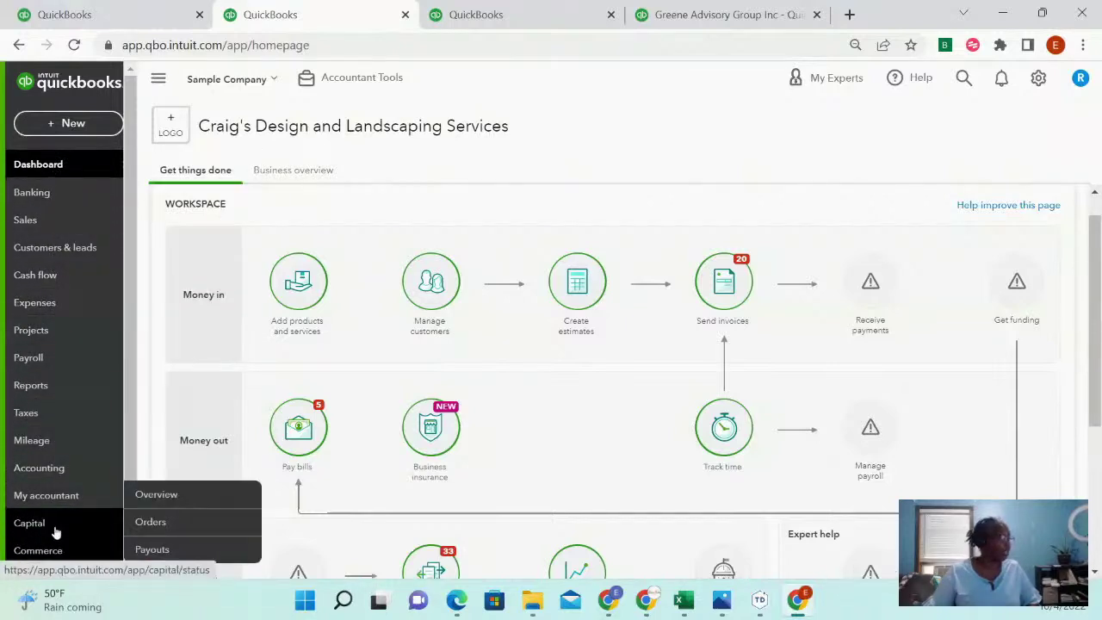
{"action": "mouse_move", "coordinate": [58, 474]}
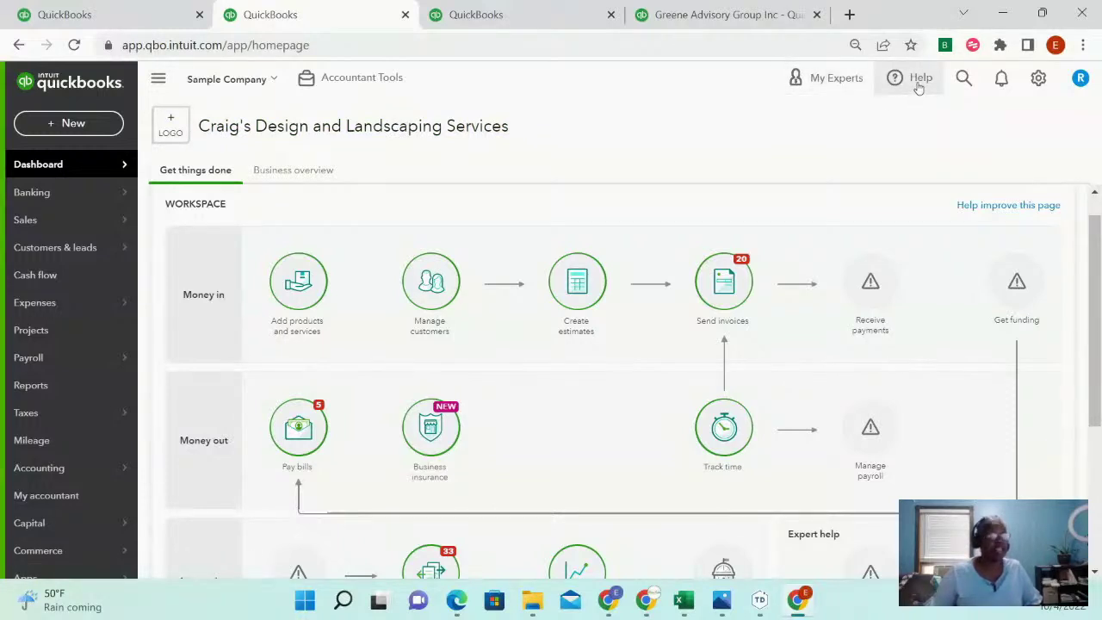
- View the notifications, close them, and look over the company, lists, tools and profile options in the settings
{"action": "left_click", "coordinate": [1000, 83]}
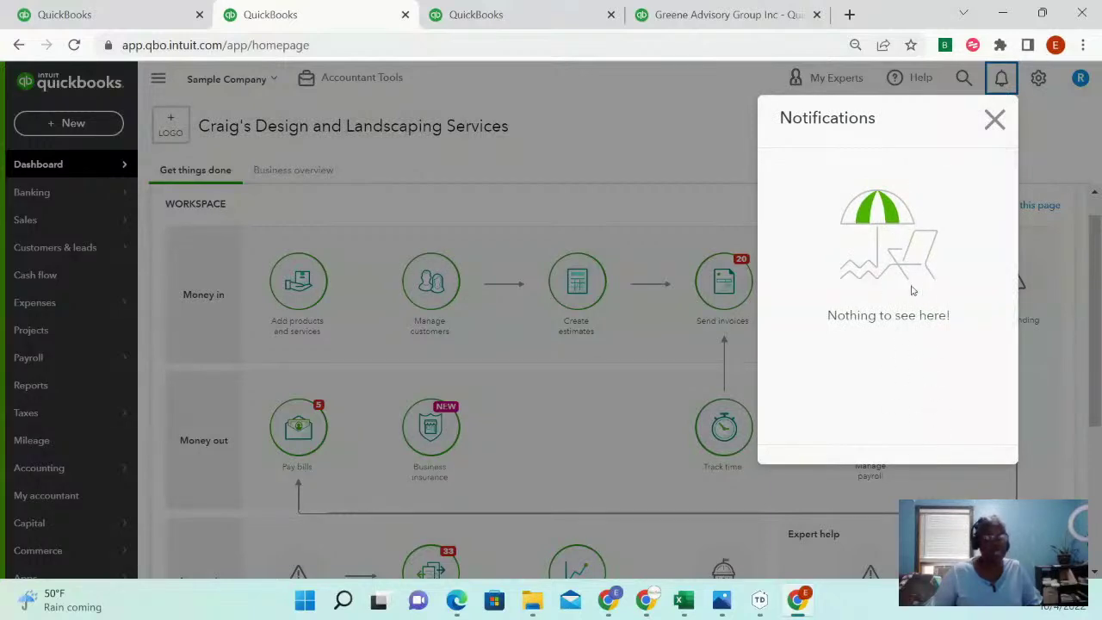
{"action": "left_click", "coordinate": [994, 121]}
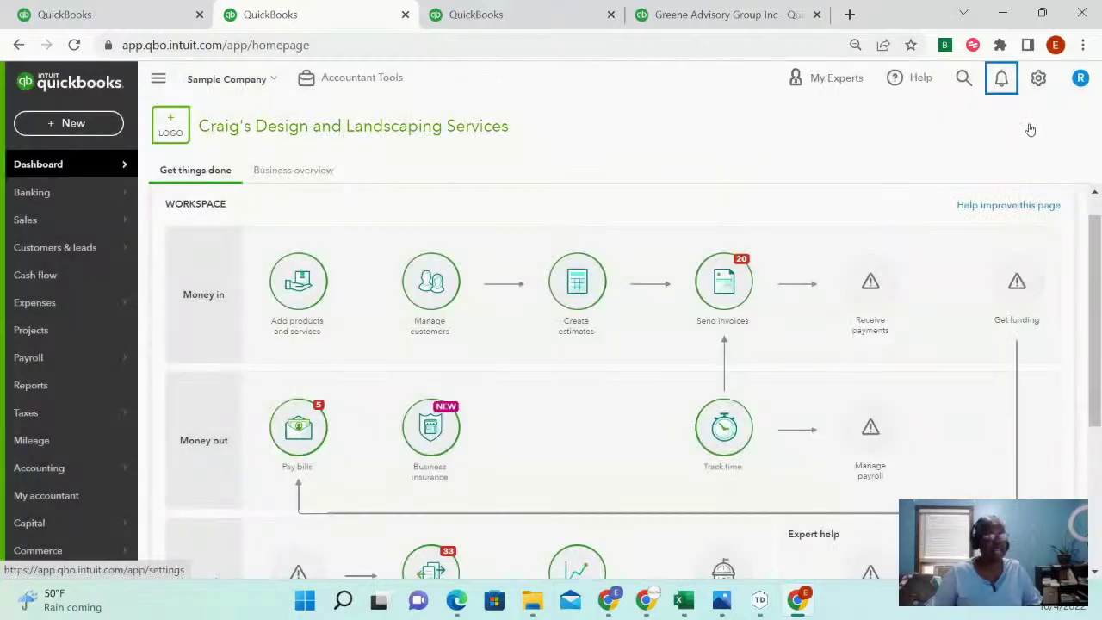
{"action": "left_click", "coordinate": [1039, 79]}
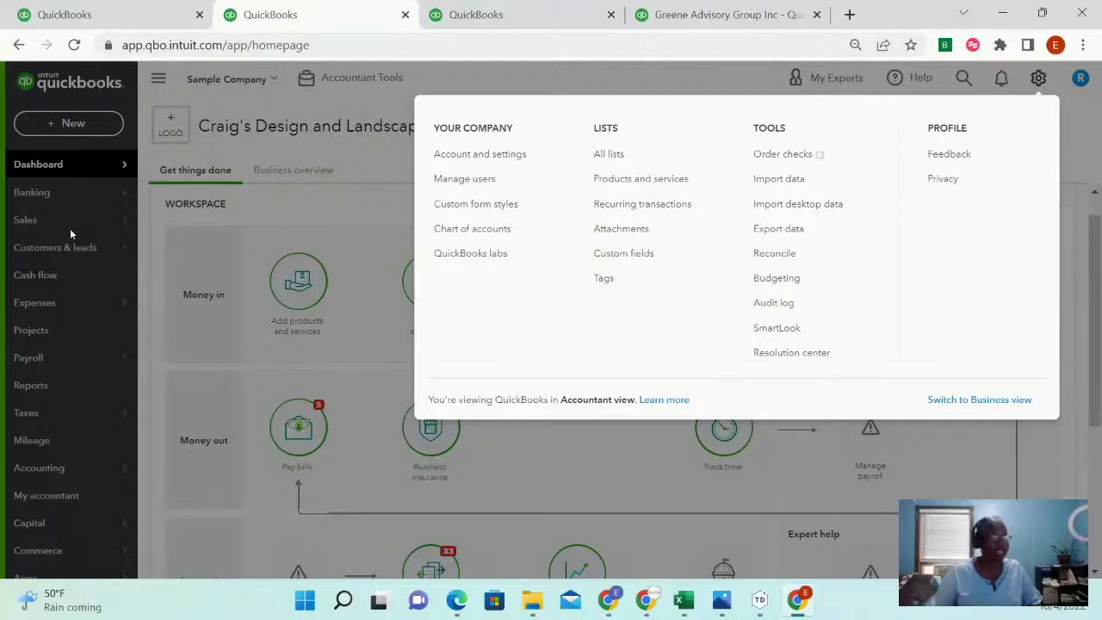
{"action": "left_click", "coordinate": [357, 240]}
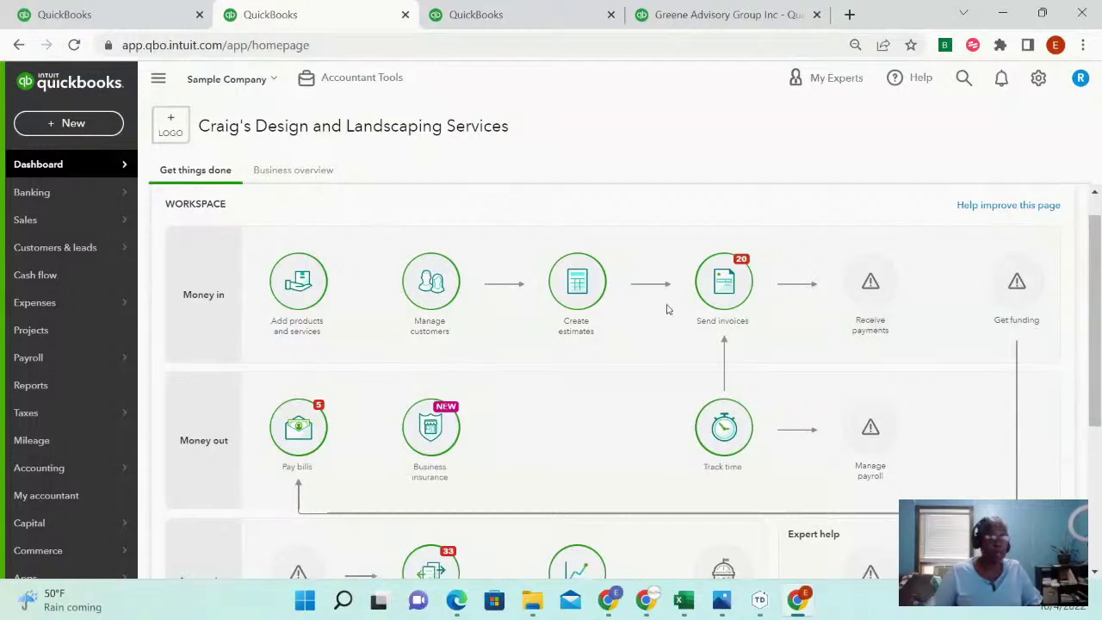
- Review the Money in, Money out, and Accounting and reports workflows on the dashboard, including the overdue invoices reminder
{"action": "scroll", "coordinate": [373, 312], "scroll_direction": "down", "scroll_amount": 1}
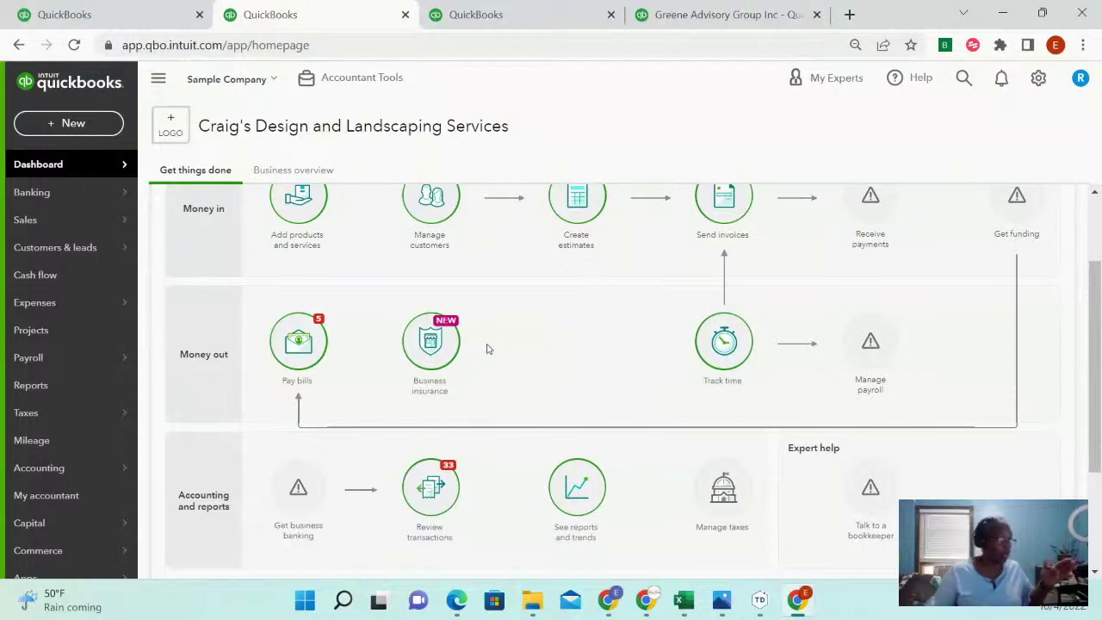
{"action": "scroll", "coordinate": [487, 349], "scroll_direction": "down", "scroll_amount": 1}
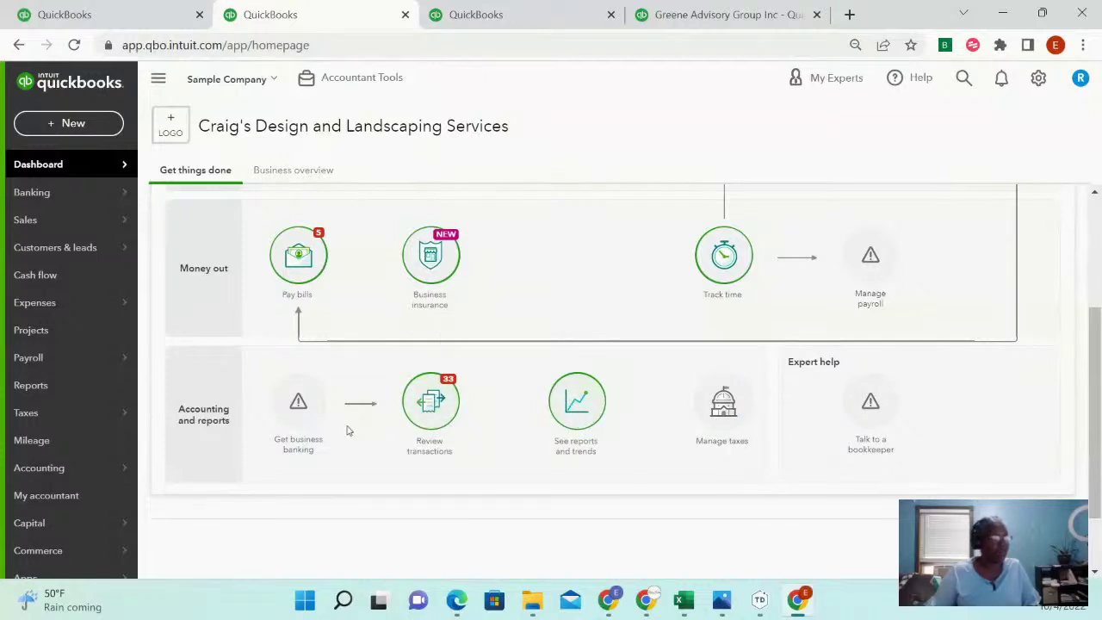
{"action": "scroll", "coordinate": [477, 404], "scroll_direction": "up", "scroll_amount": 3}
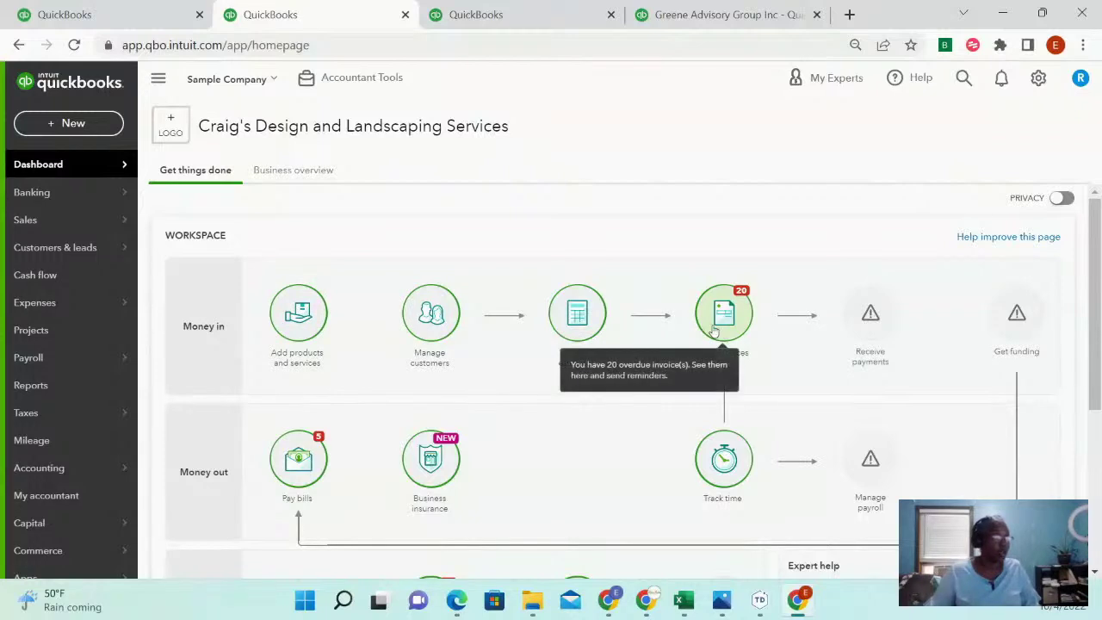
{"action": "scroll", "coordinate": [603, 327], "scroll_direction": "down", "scroll_amount": 2}
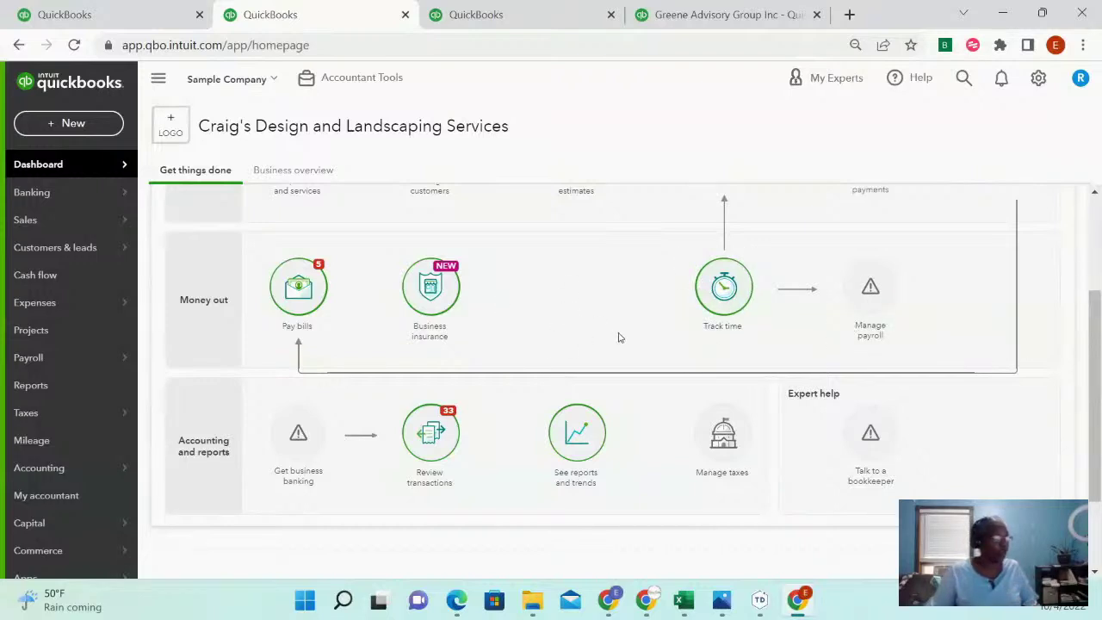
{"action": "scroll", "coordinate": [618, 338], "scroll_direction": "up", "scroll_amount": 1}
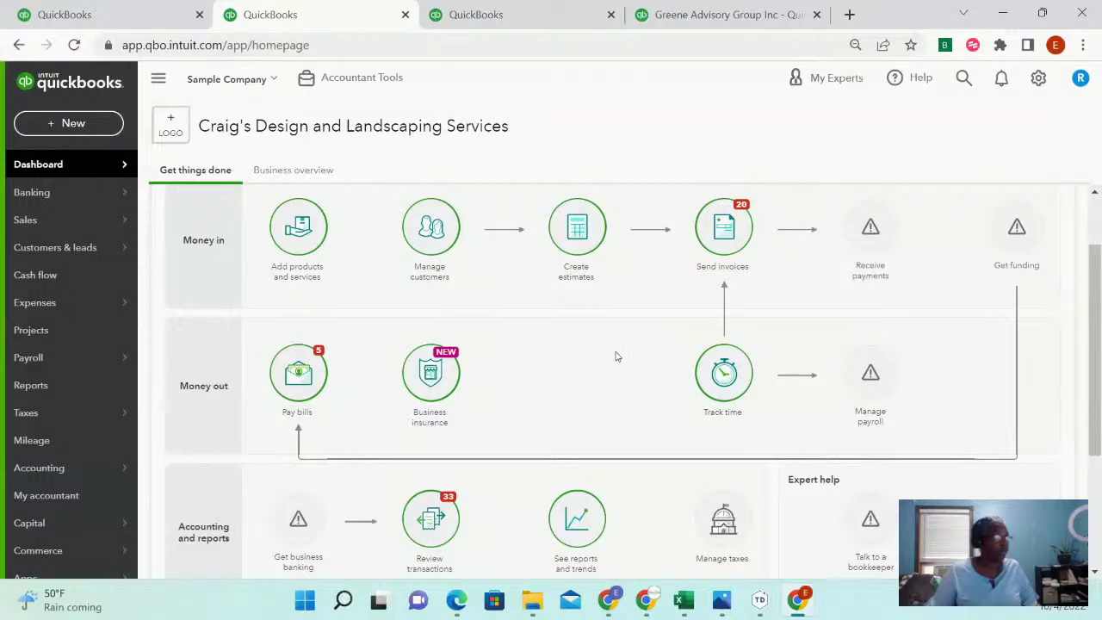
{"action": "scroll", "coordinate": [614, 352], "scroll_direction": "up", "scroll_amount": 1}
{"action": "scroll", "coordinate": [615, 352], "scroll_direction": "down", "scroll_amount": 2}
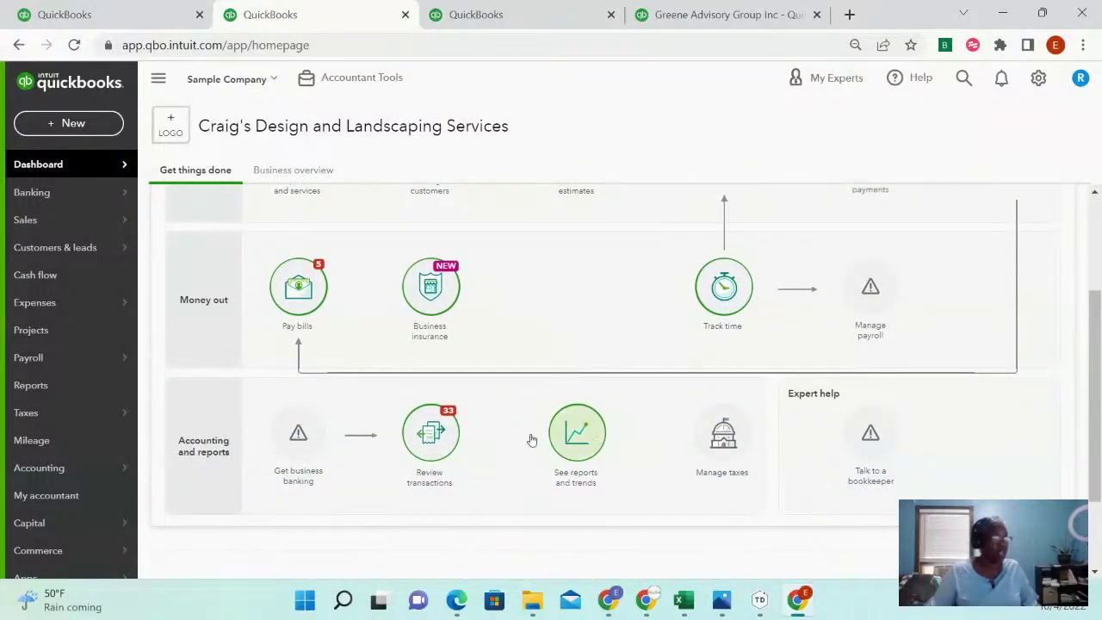
{"action": "scroll", "coordinate": [389, 339], "scroll_direction": "up", "scroll_amount": 2}
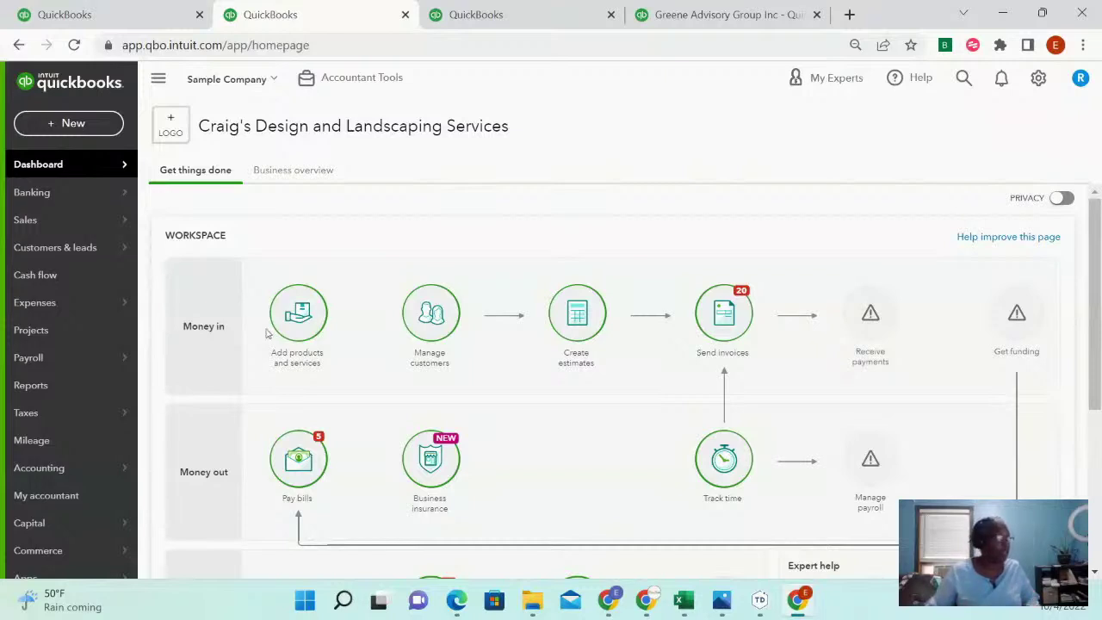
- Open the products and services list from the workspace, view the item types available for a new item, and close the choice without creating one
{"action": "left_click", "coordinate": [297, 327]}
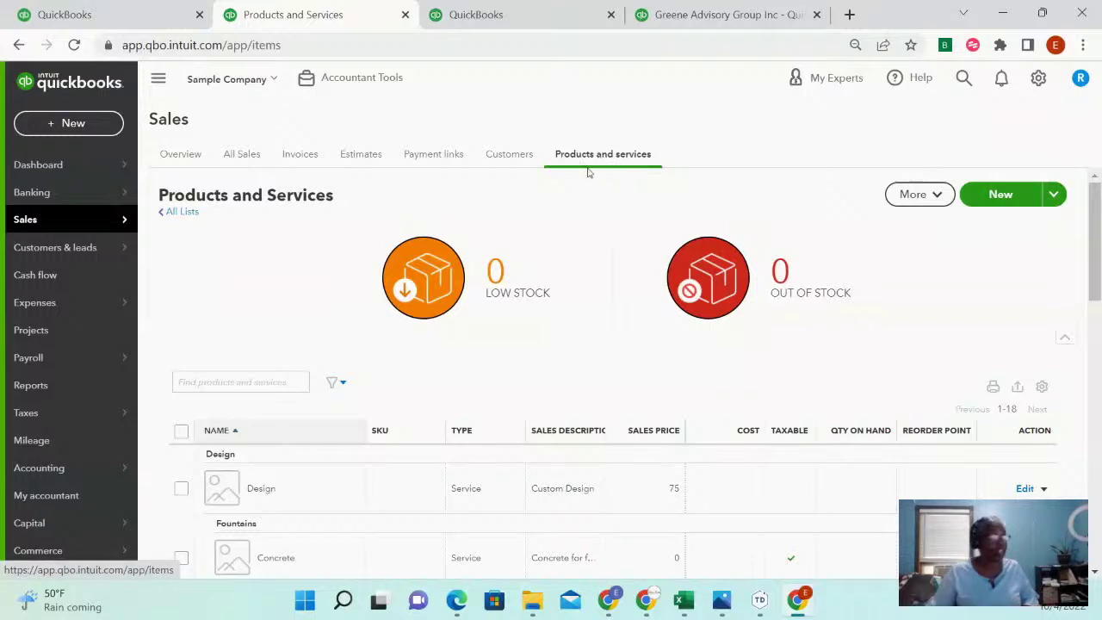
{"action": "mouse_move", "coordinate": [47, 232]}
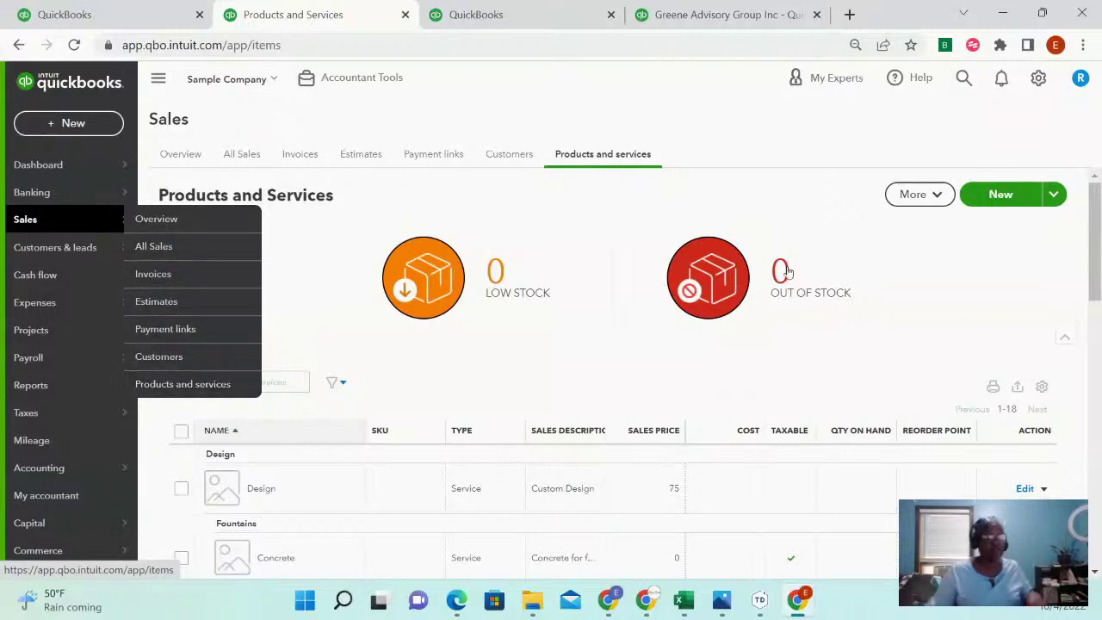
{"action": "left_click", "coordinate": [1007, 196]}
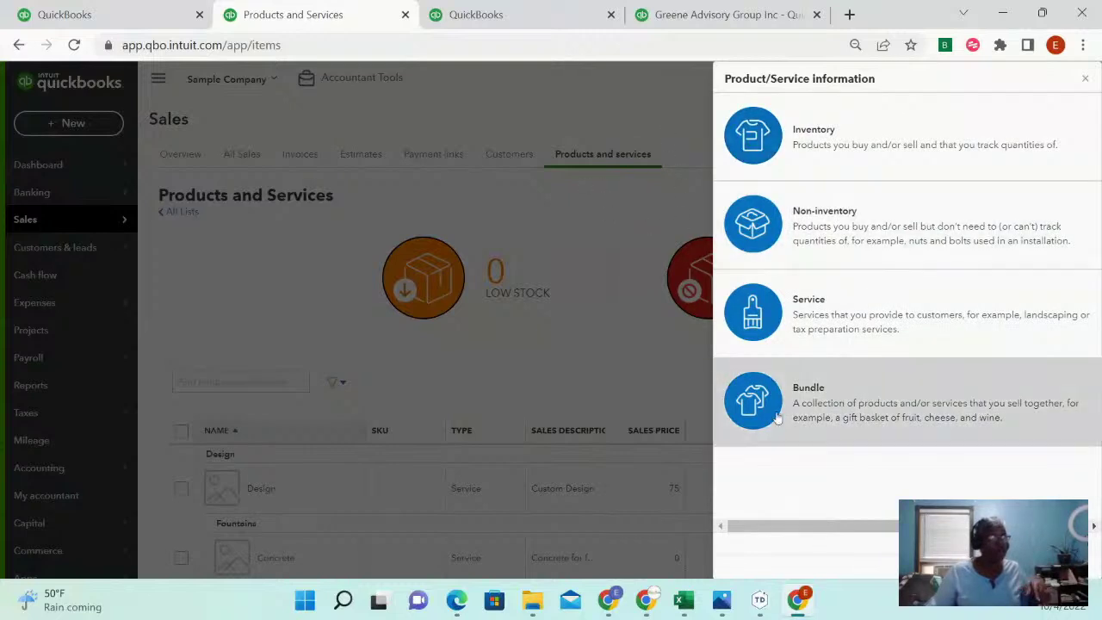
{"action": "left_click_drag", "start_coordinate": [956, 525], "coordinate": [976, 525]}
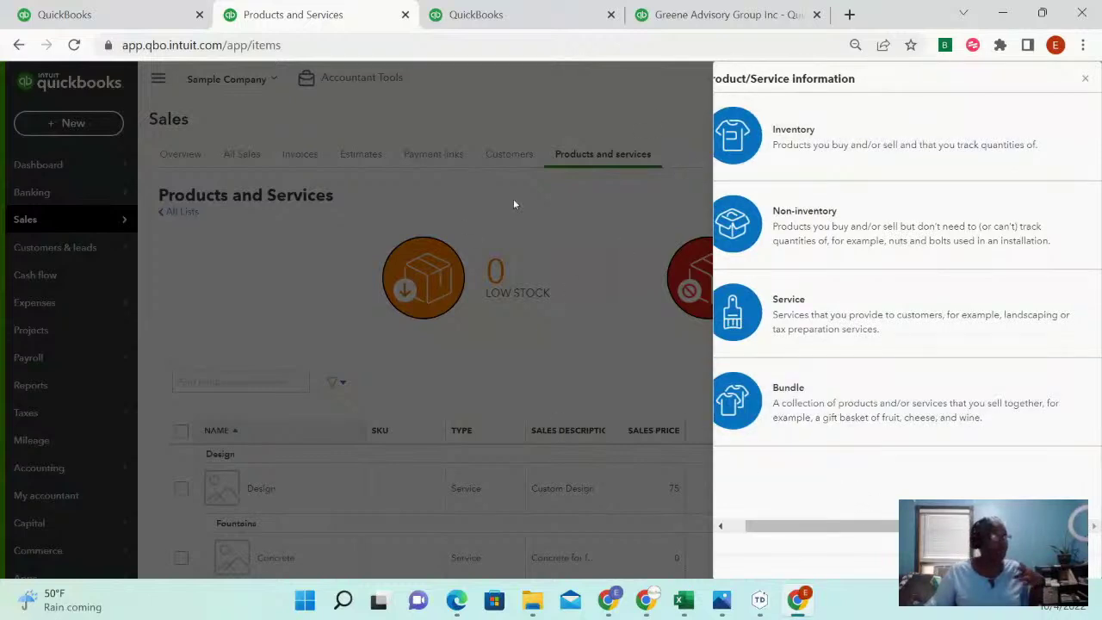
{"action": "left_click", "coordinate": [1086, 82]}
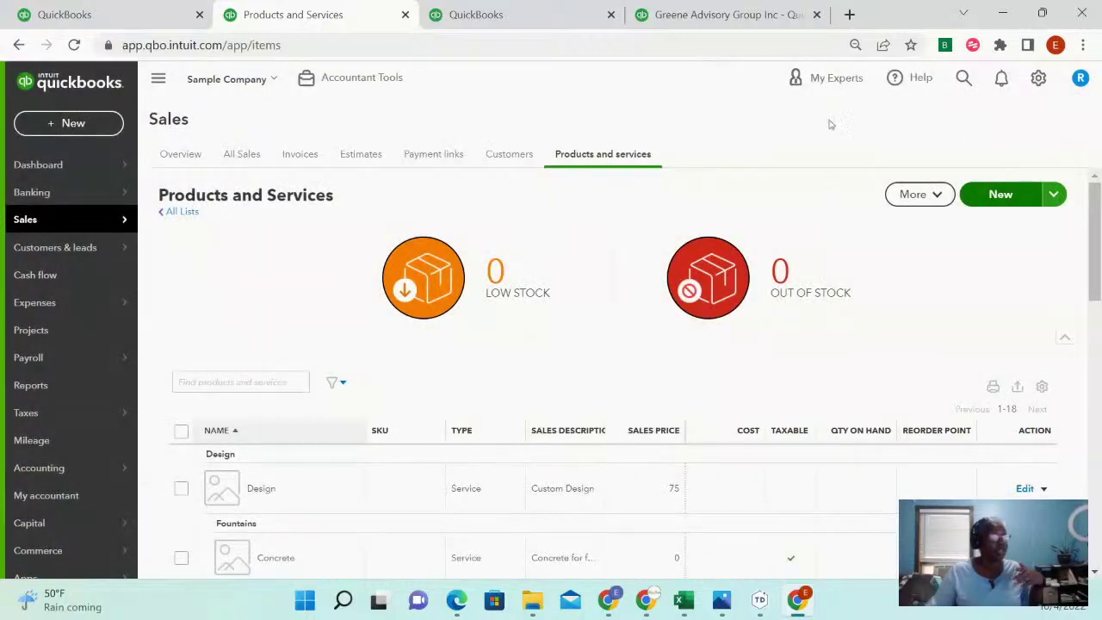
- Return to the dashboard, open the customer list from the workspace, and check the import option for new customers
{"action": "left_click", "coordinate": [49, 168]}
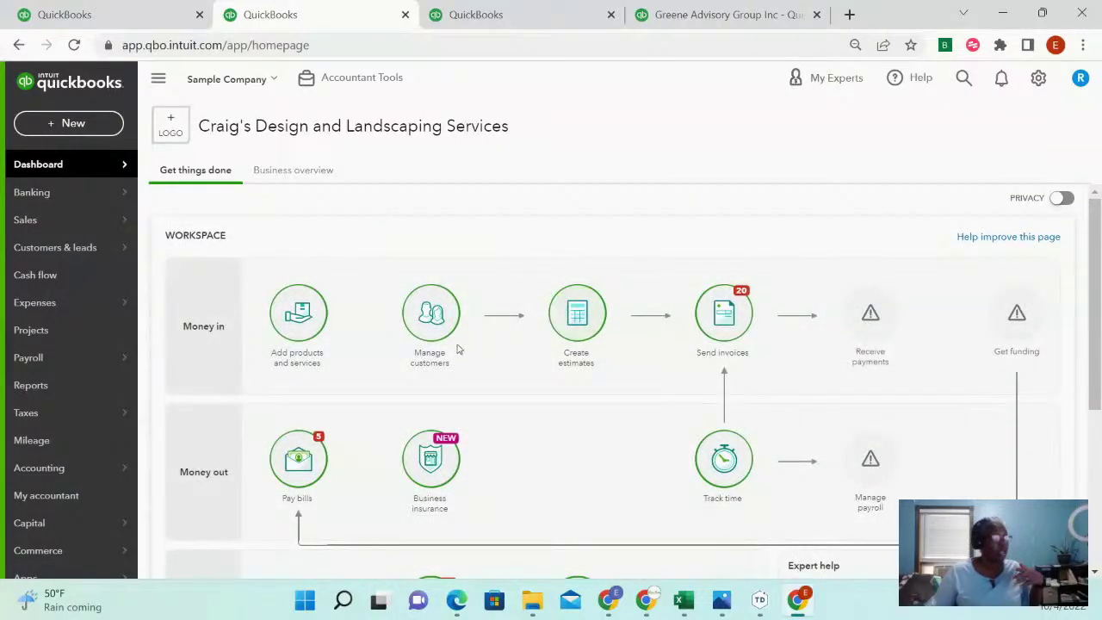
{"action": "left_click", "coordinate": [440, 322]}
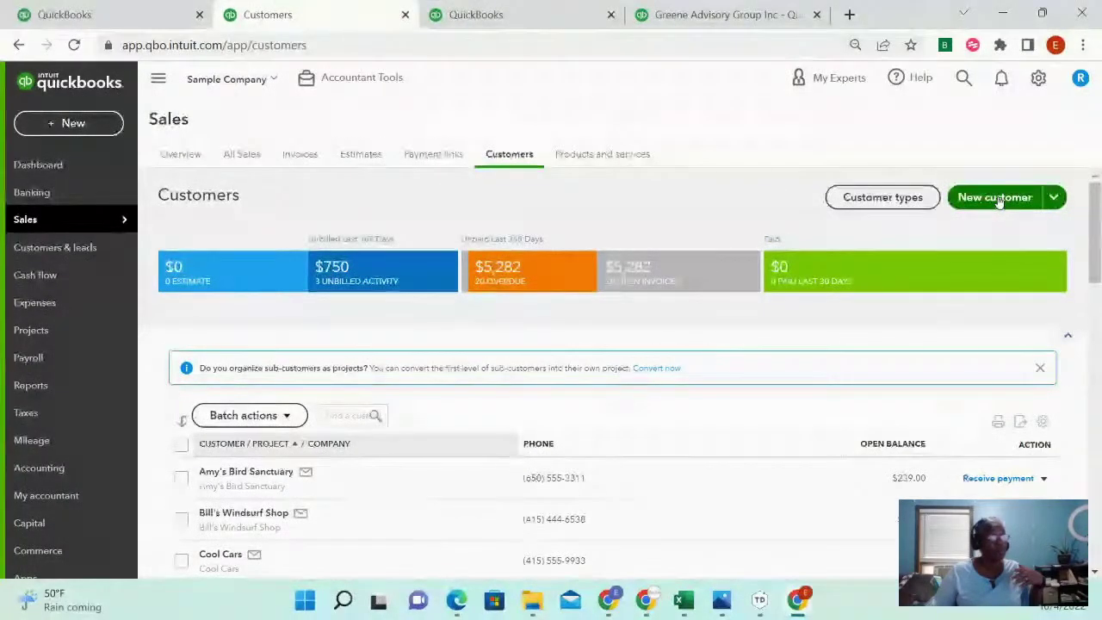
{"action": "left_click", "coordinate": [1053, 198]}
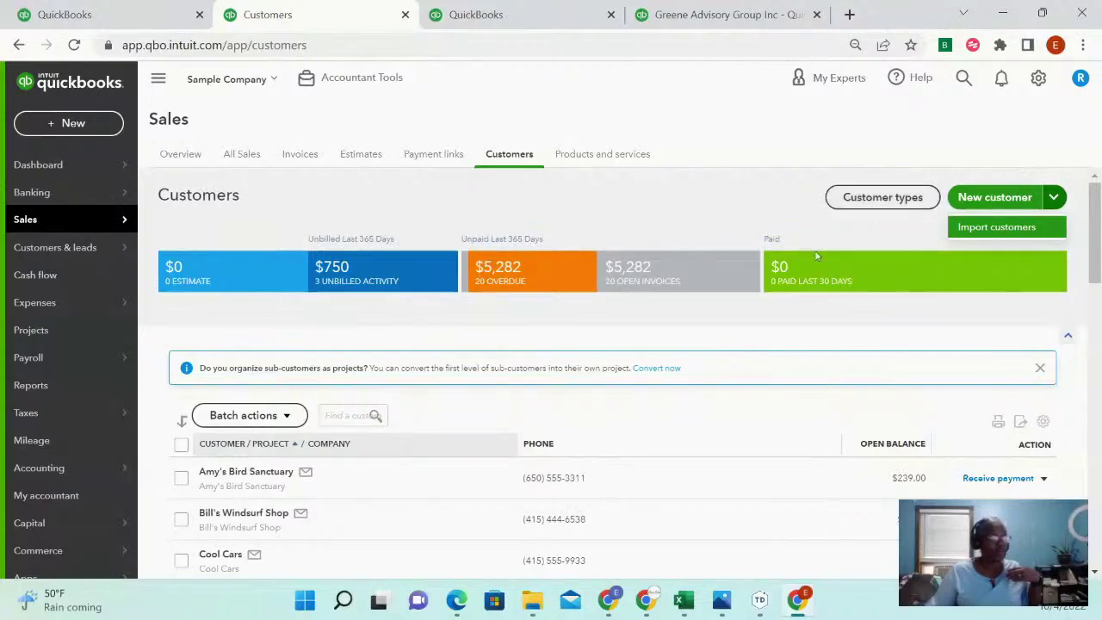
{"action": "scroll", "coordinate": [734, 371], "scroll_direction": "down", "scroll_amount": 2}
{"action": "scroll", "coordinate": [737, 376], "scroll_direction": "up", "scroll_amount": 2}
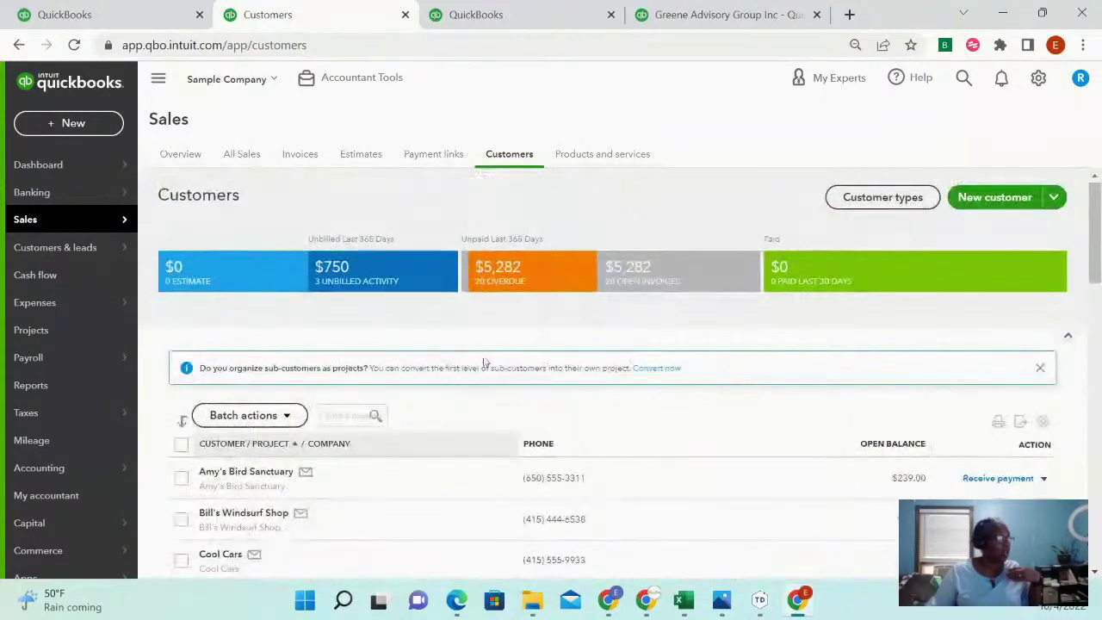
- Search the customers for "bill", open Bill's Windsurf Shop, and review its transaction list
{"action": "left_click", "coordinate": [351, 417]}
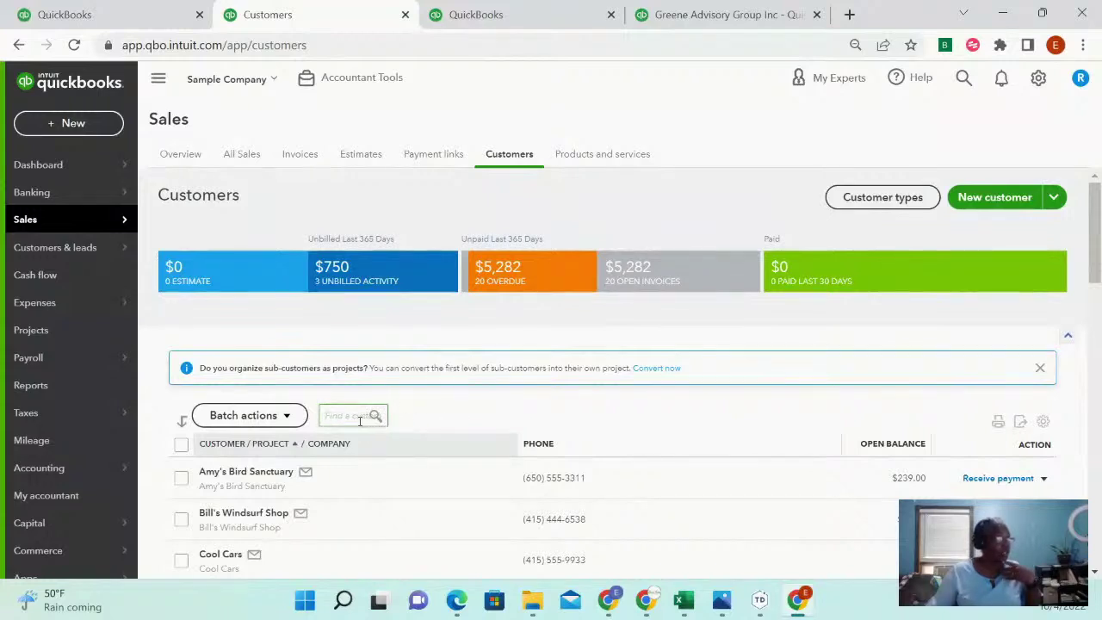
{"action": "type", "text": "bill"}
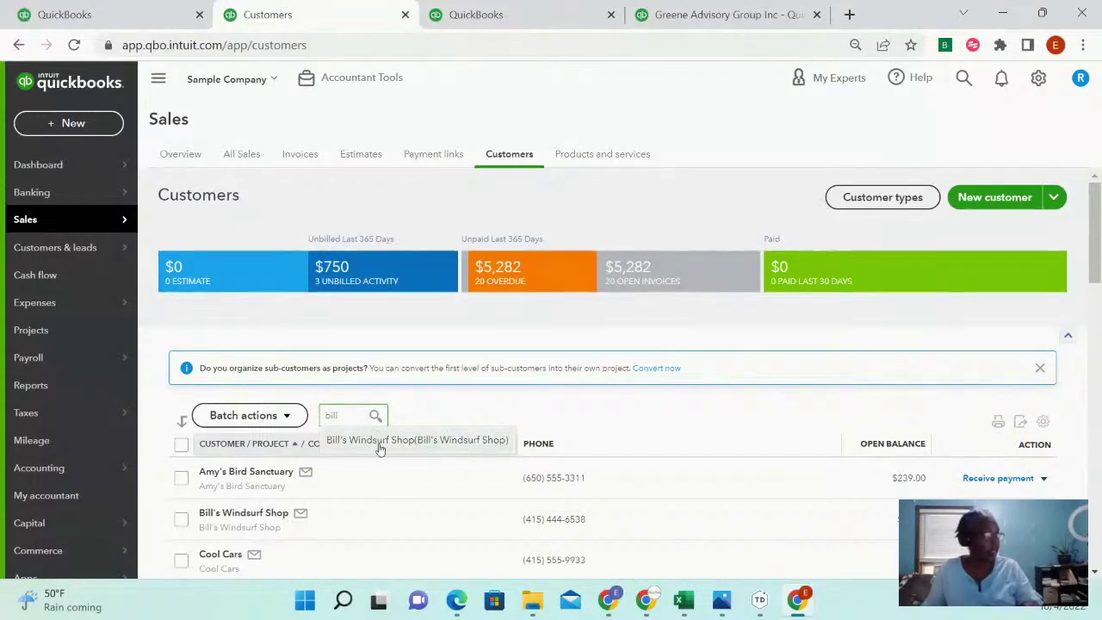
{"action": "left_click", "coordinate": [388, 442]}
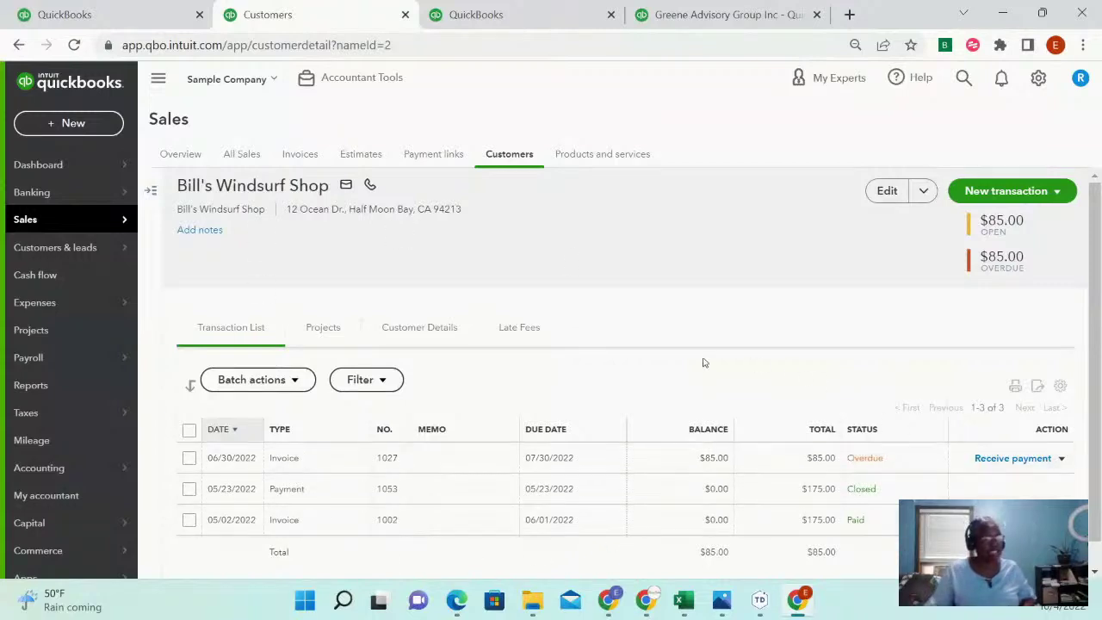
{"action": "scroll", "coordinate": [713, 413], "scroll_direction": "down", "scroll_amount": 1}
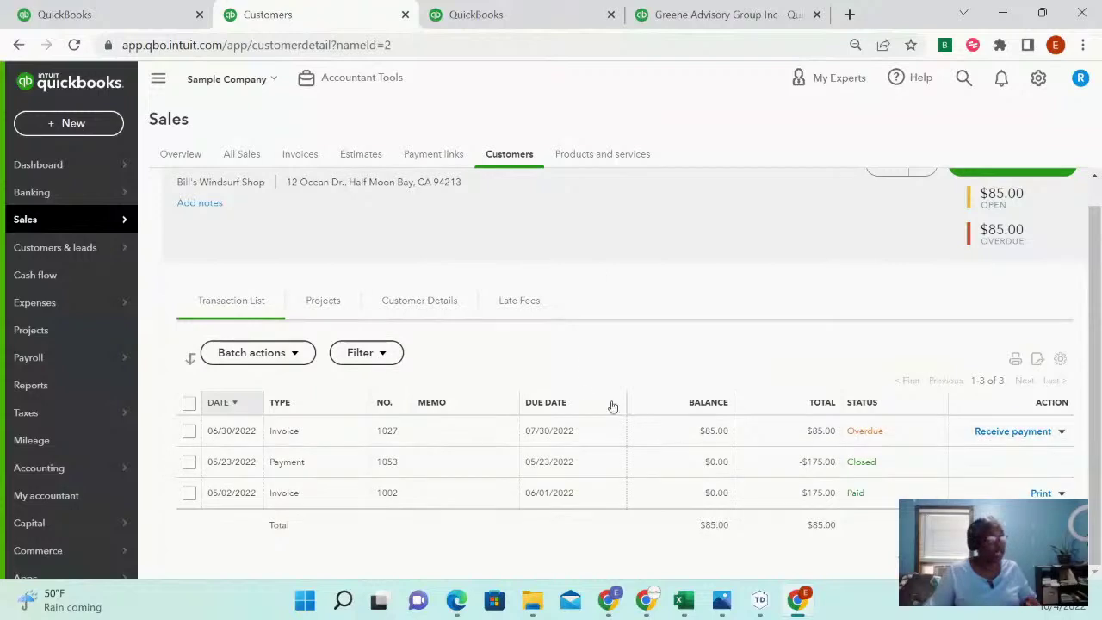
{"action": "scroll", "coordinate": [581, 328], "scroll_direction": "up", "scroll_amount": 1}
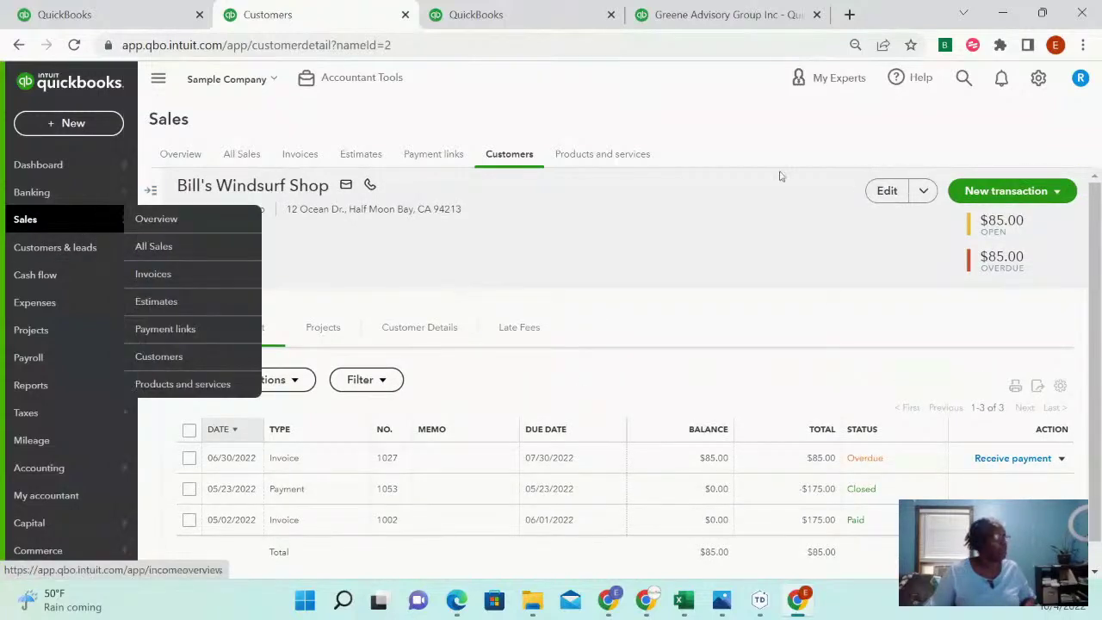
- Go back to the dashboard, open the invoices from the workspace, and look through the invoice list
{"action": "left_click", "coordinate": [55, 166]}
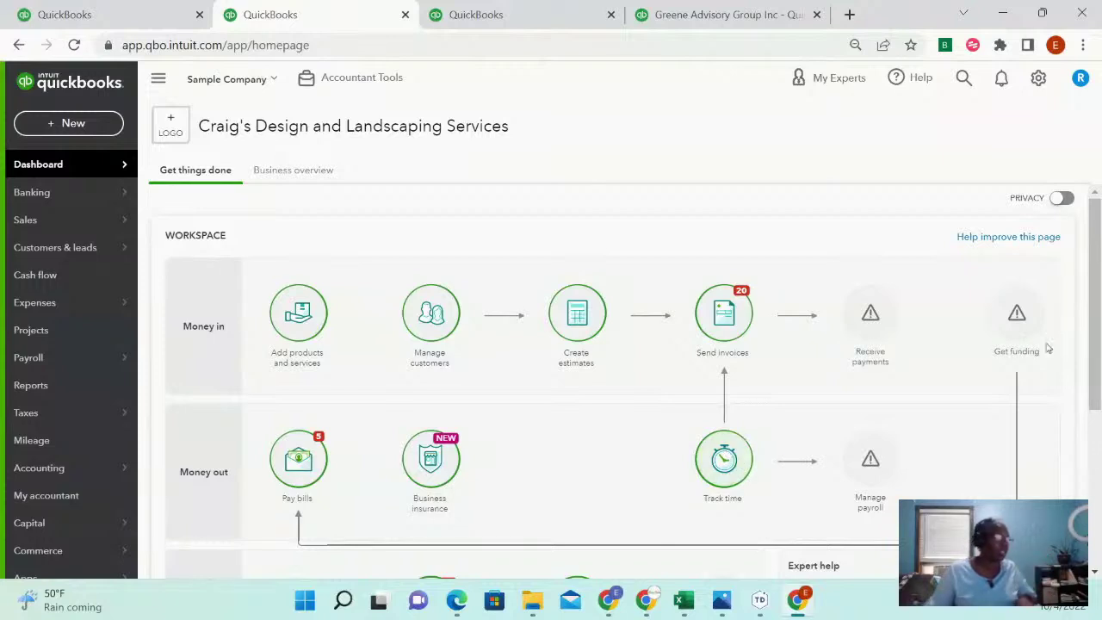
{"action": "left_click", "coordinate": [725, 320]}
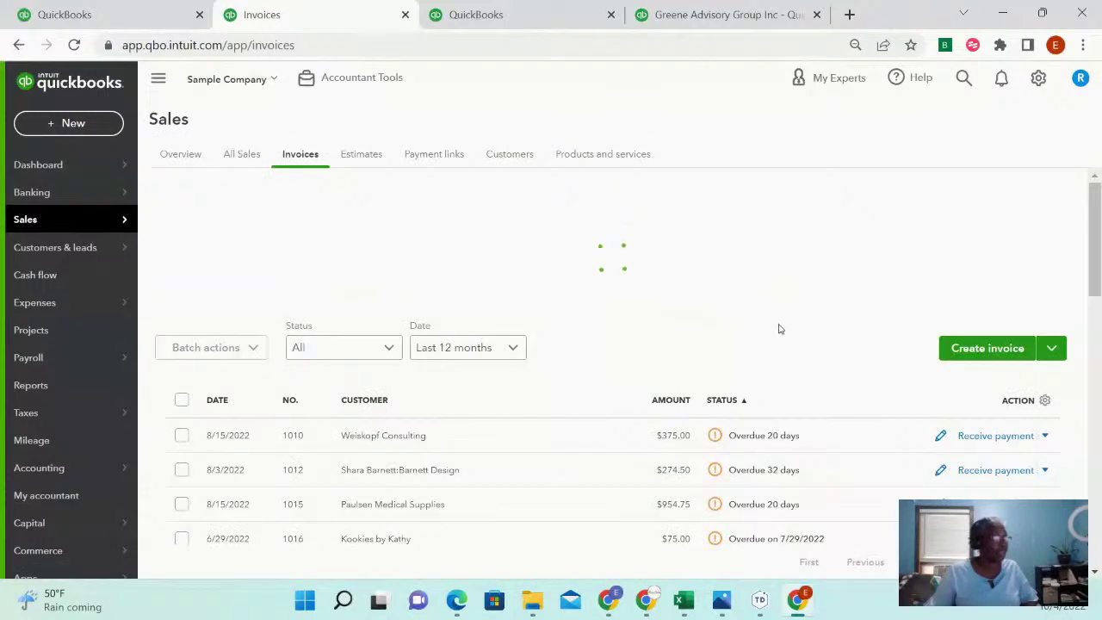
{"action": "scroll", "coordinate": [779, 330], "scroll_direction": "down", "scroll_amount": 1}
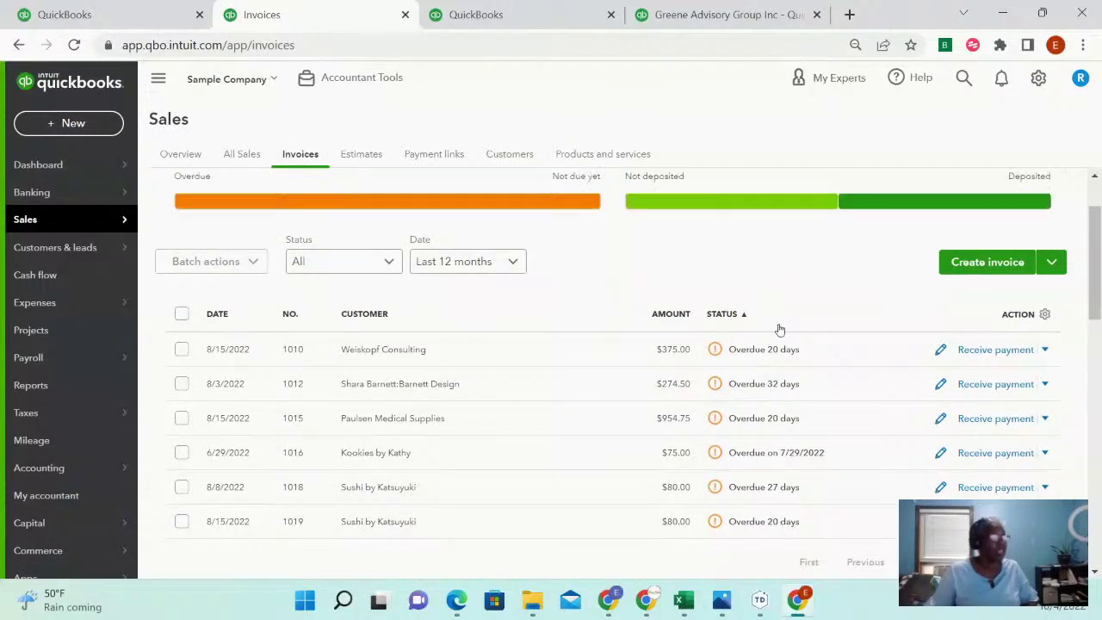
{"action": "scroll", "coordinate": [791, 345], "scroll_direction": "up", "scroll_amount": 1}
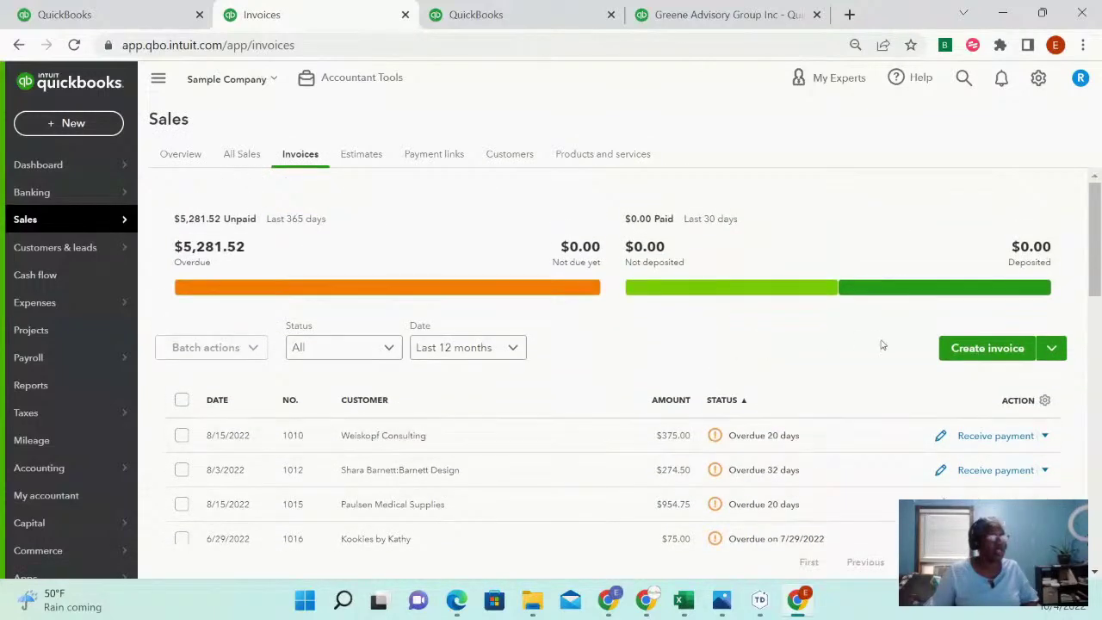
- Check the import option offered alongside creating an invoice on the invoices page
{"action": "left_click", "coordinate": [1051, 348]}
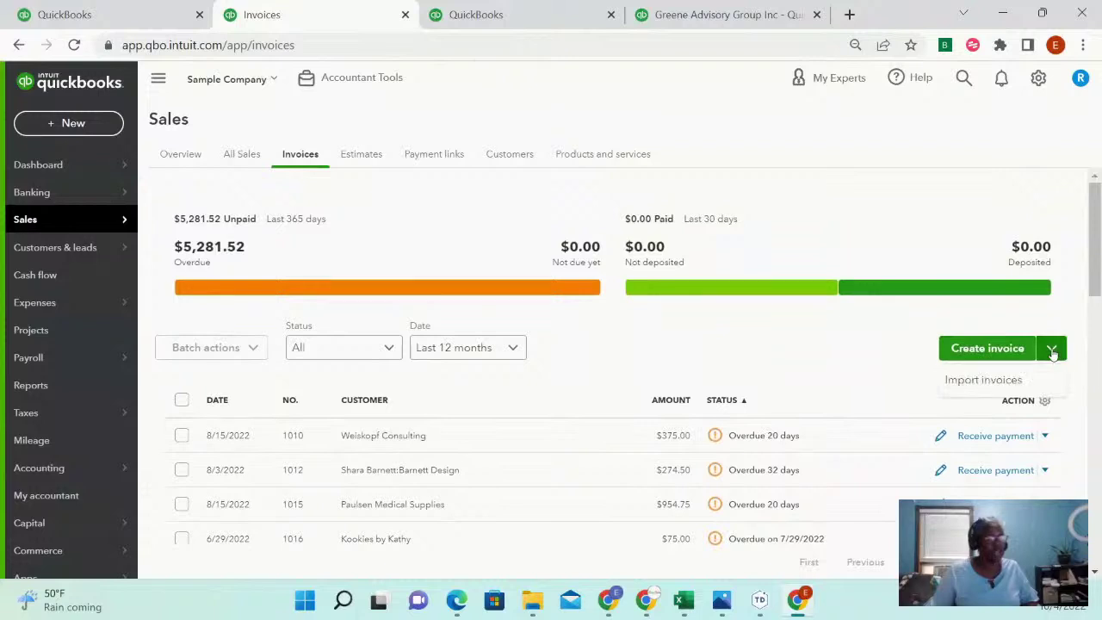
{"action": "left_click", "coordinate": [996, 375]}
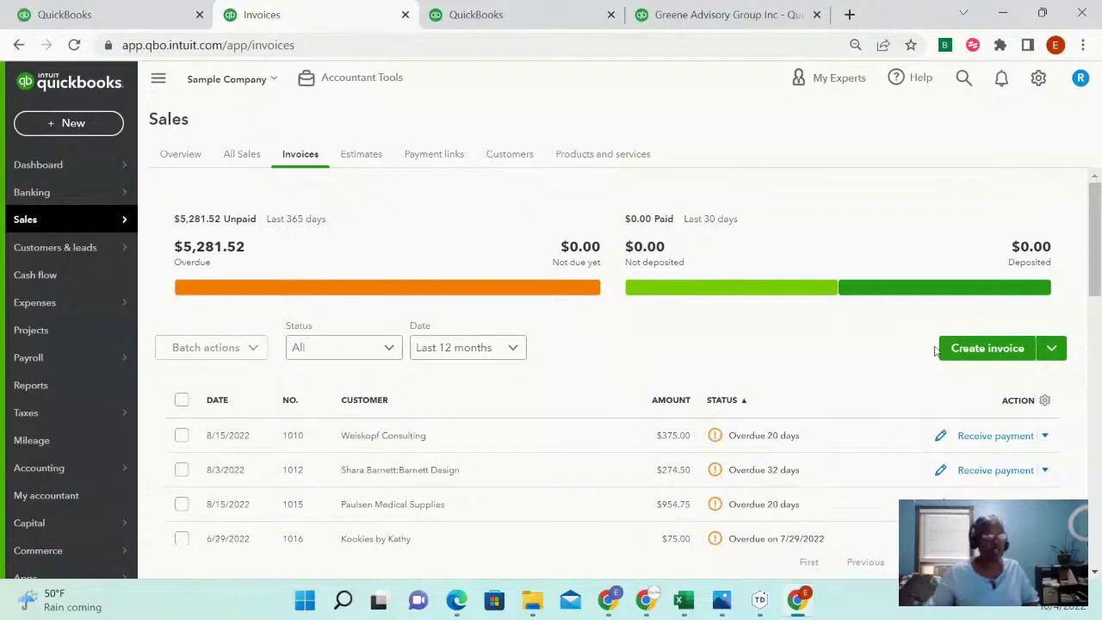
{"action": "left_click", "coordinate": [1052, 349]}
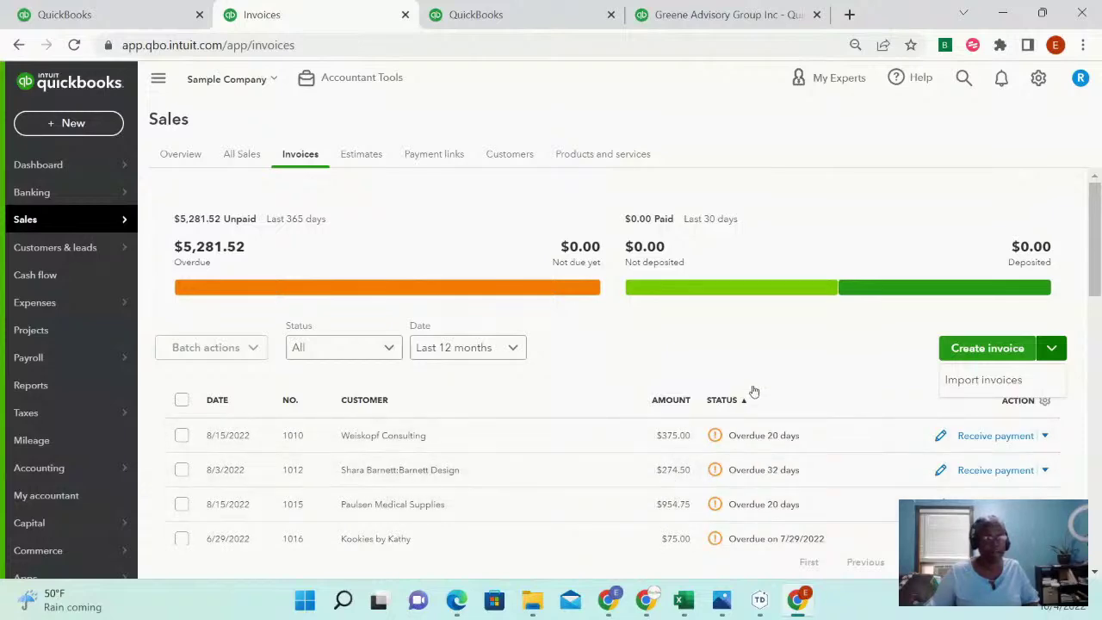
{"action": "scroll", "coordinate": [824, 425], "scroll_direction": "down", "scroll_amount": 1}
{"action": "scroll", "coordinate": [824, 425], "scroll_direction": "up", "scroll_amount": 1}
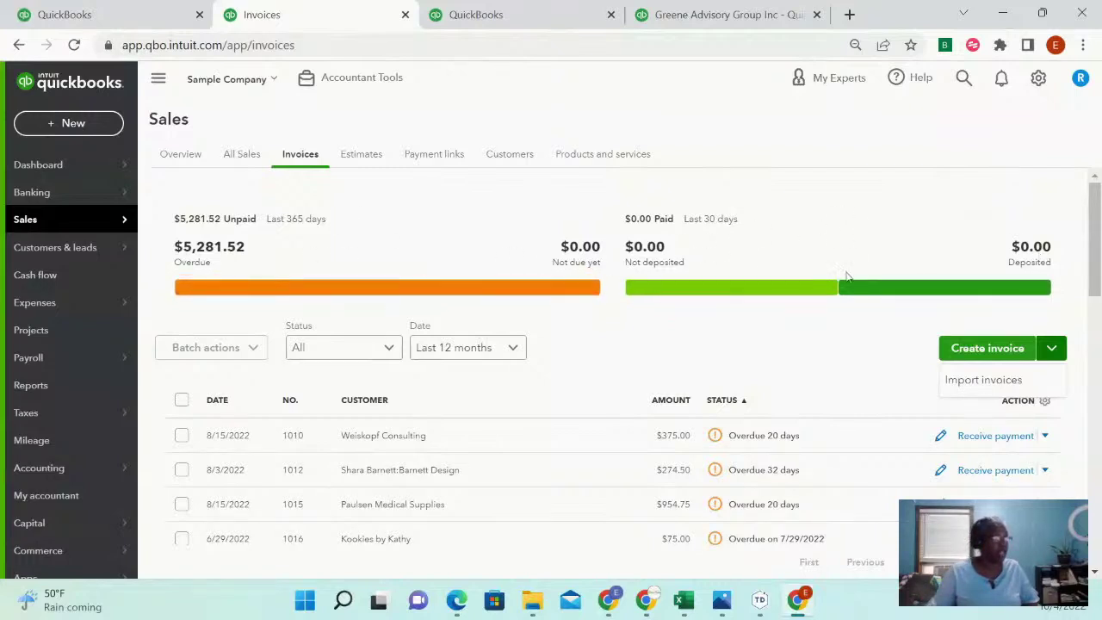
- Filter the invoices to overdue ones from the unpaid summary and look through the list
{"action": "scroll", "coordinate": [459, 269], "scroll_direction": "down", "scroll_amount": 1}
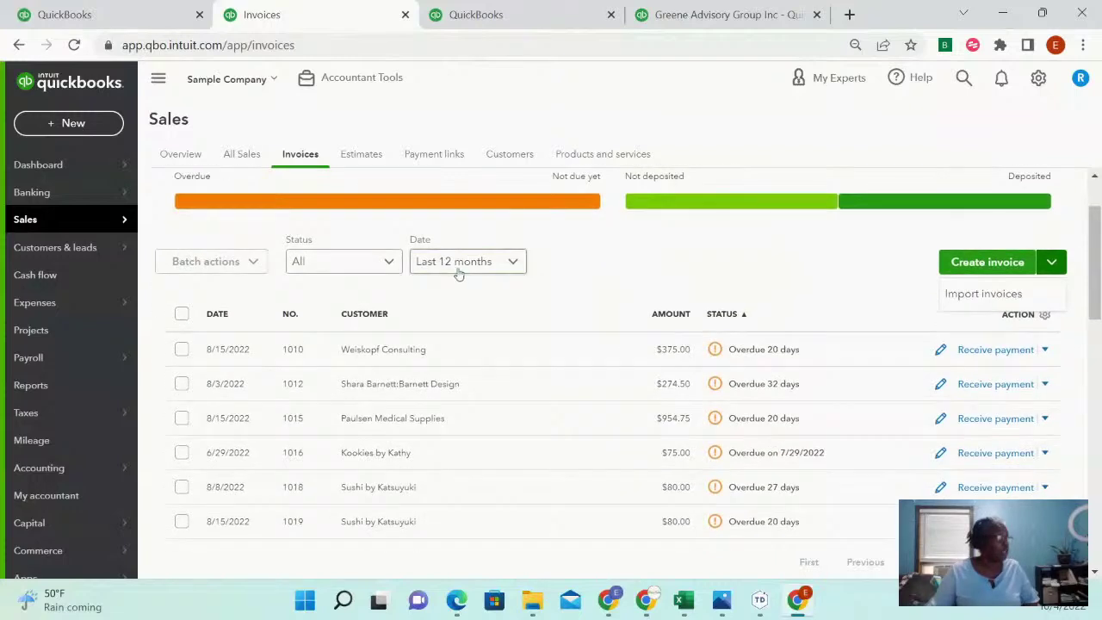
{"action": "scroll", "coordinate": [478, 268], "scroll_direction": "up", "scroll_amount": 1}
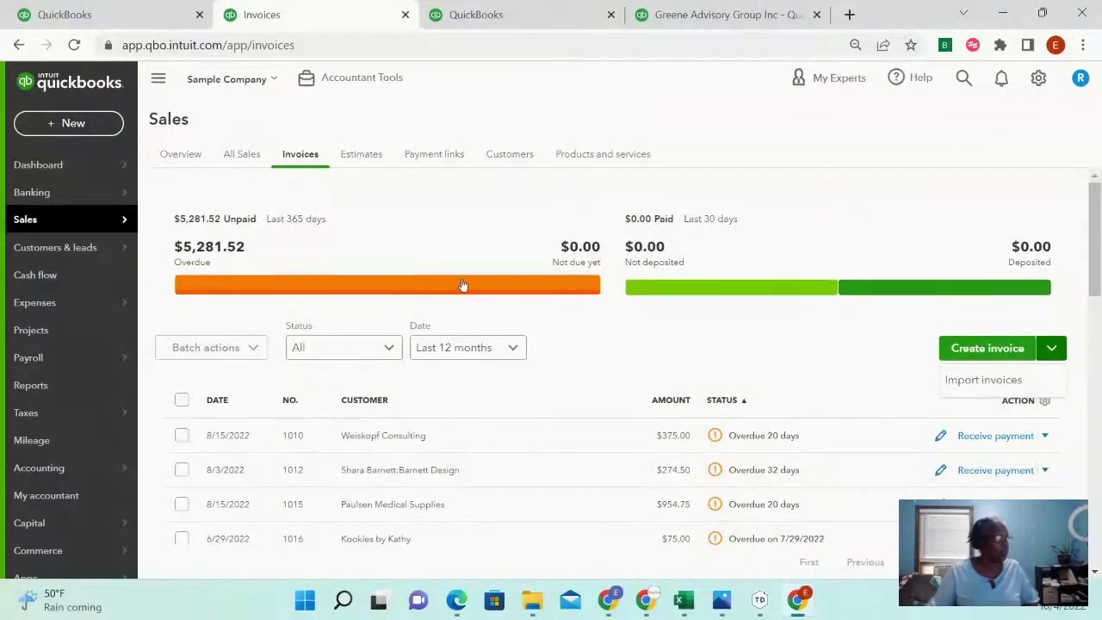
{"action": "scroll", "coordinate": [573, 413], "scroll_direction": "down", "scroll_amount": 3}
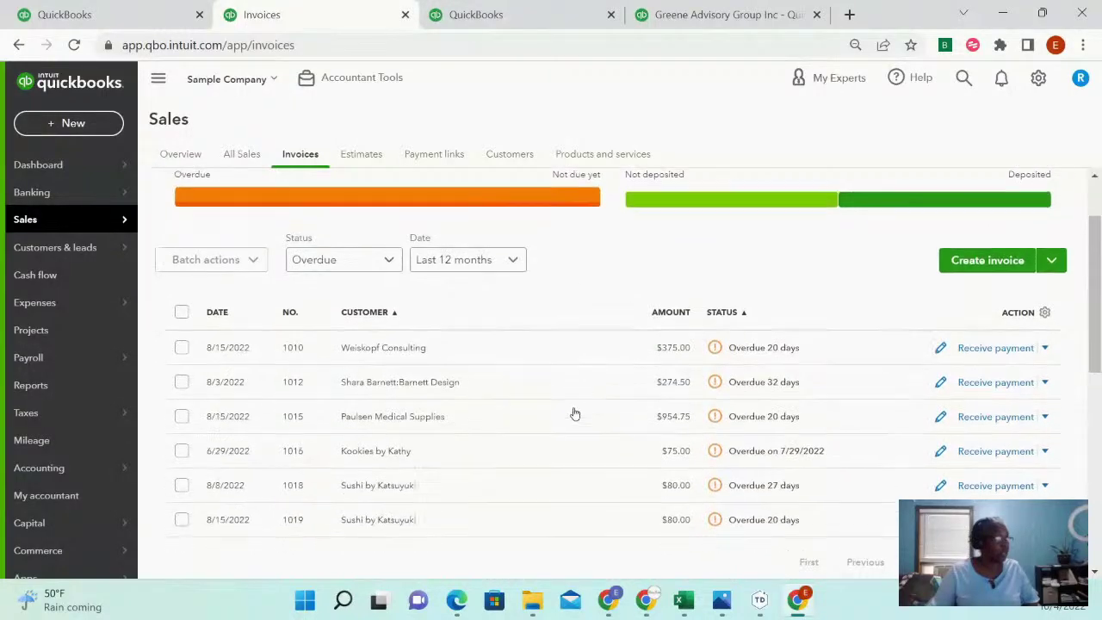
{"action": "scroll", "coordinate": [574, 414], "scroll_direction": "down", "scroll_amount": 1}
{"action": "scroll", "coordinate": [575, 414], "scroll_direction": "up", "scroll_amount": 6}
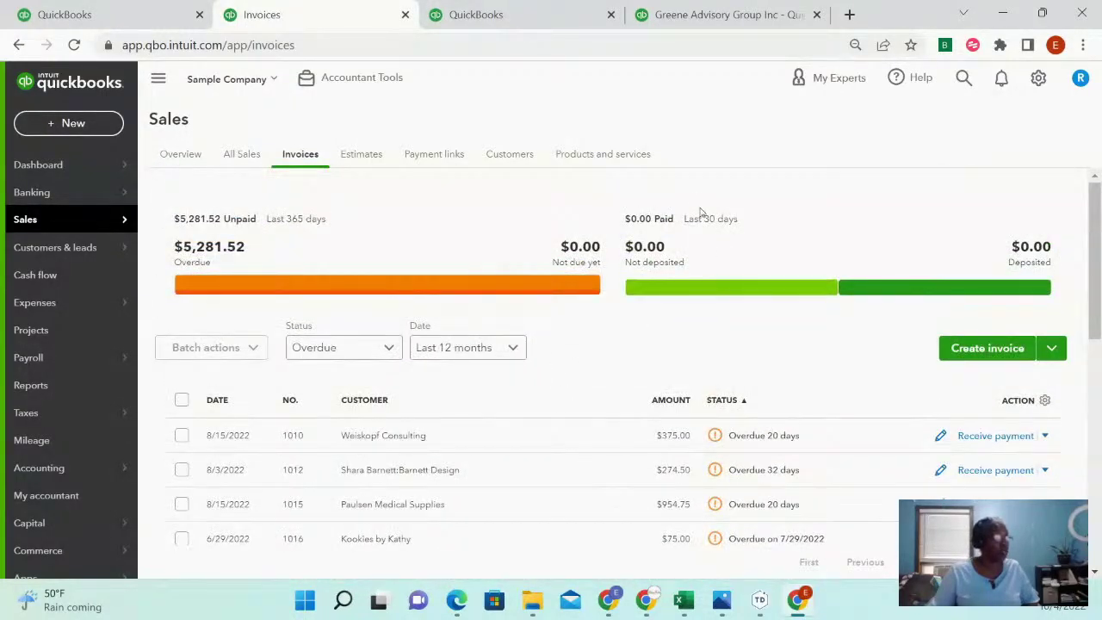
- Filter the invoices to the not deposited ones from the paid summary and review their payment status
{"action": "left_click", "coordinate": [706, 285]}
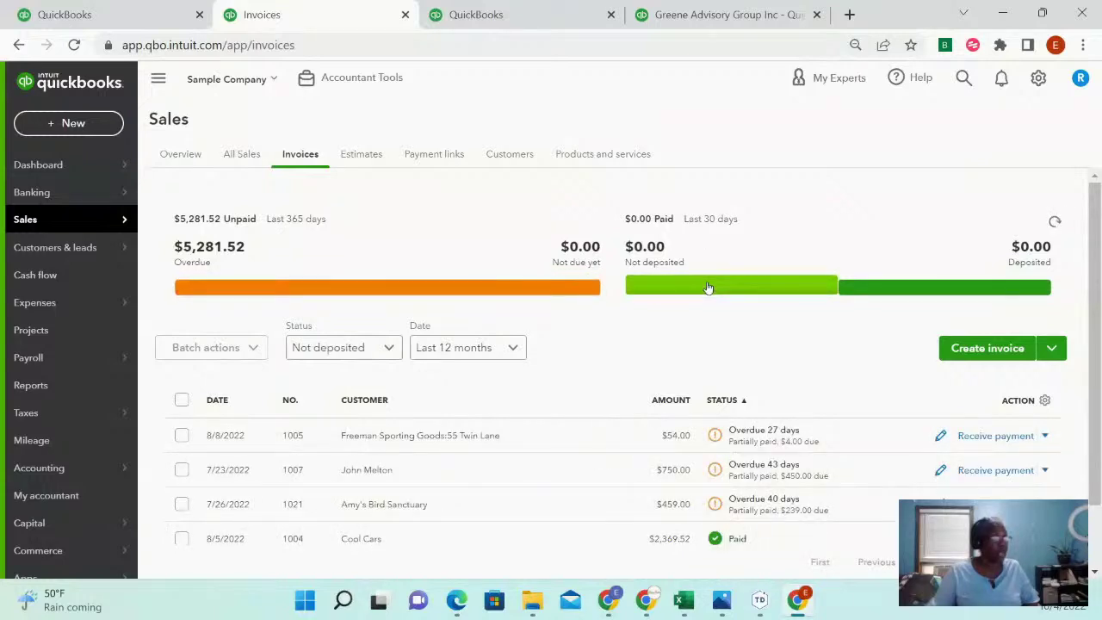
{"action": "scroll", "coordinate": [832, 499], "scroll_direction": "down", "scroll_amount": 1}
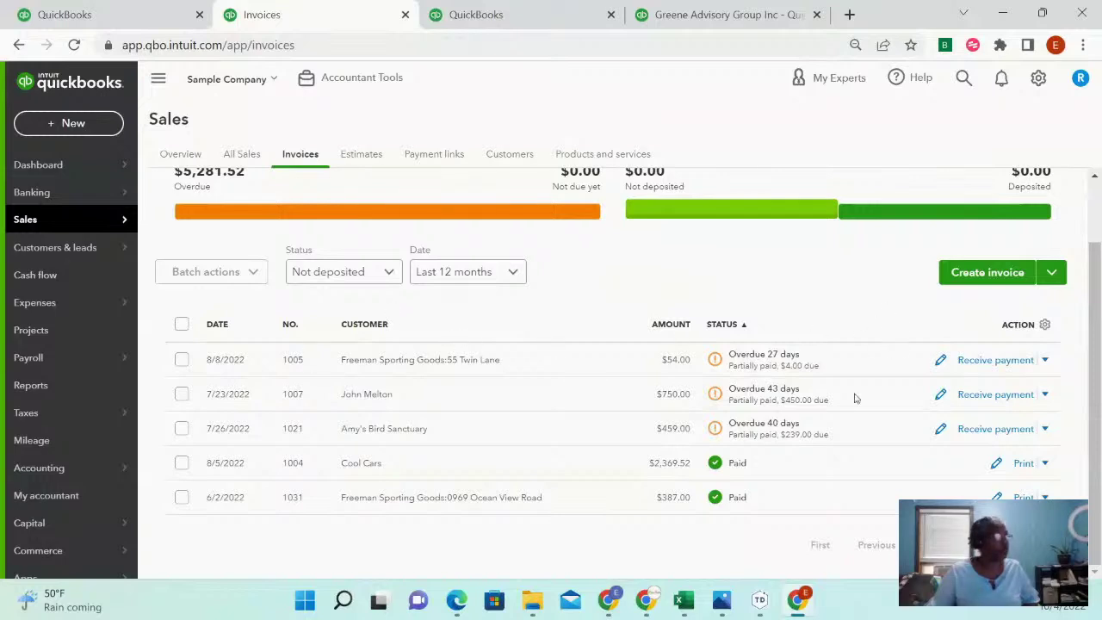
{"action": "scroll", "coordinate": [718, 405], "scroll_direction": "up", "scroll_amount": 2}
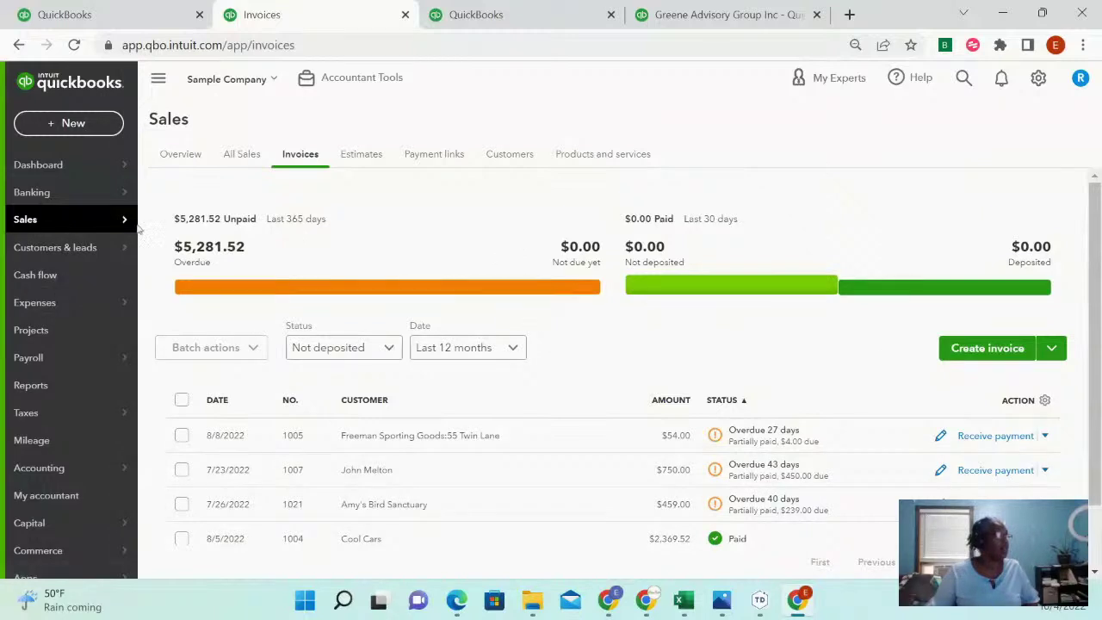
- Return to the dashboard, open the bills to pay from the workspace, and close them without paying any
{"action": "left_click", "coordinate": [49, 165]}
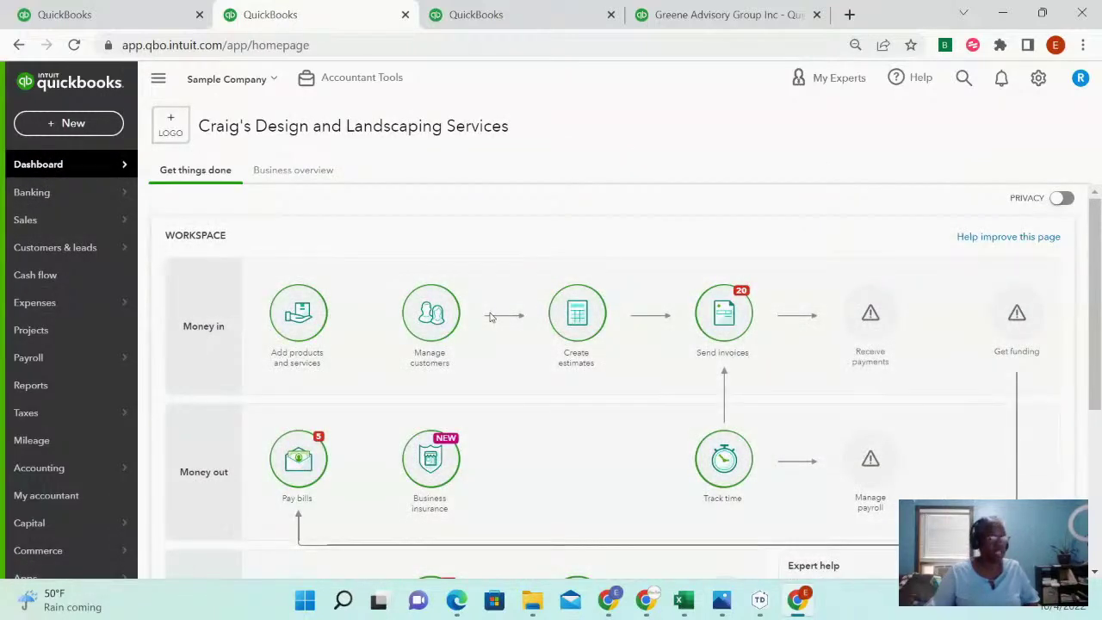
{"action": "scroll", "coordinate": [538, 315], "scroll_direction": "down", "scroll_amount": 2}
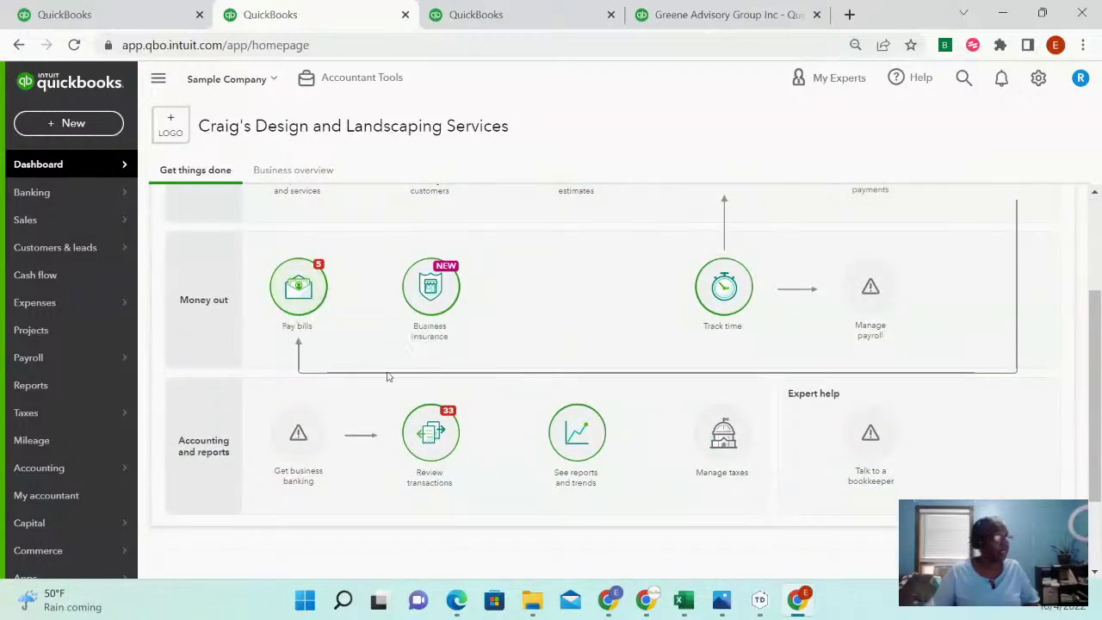
{"action": "left_click", "coordinate": [301, 301]}
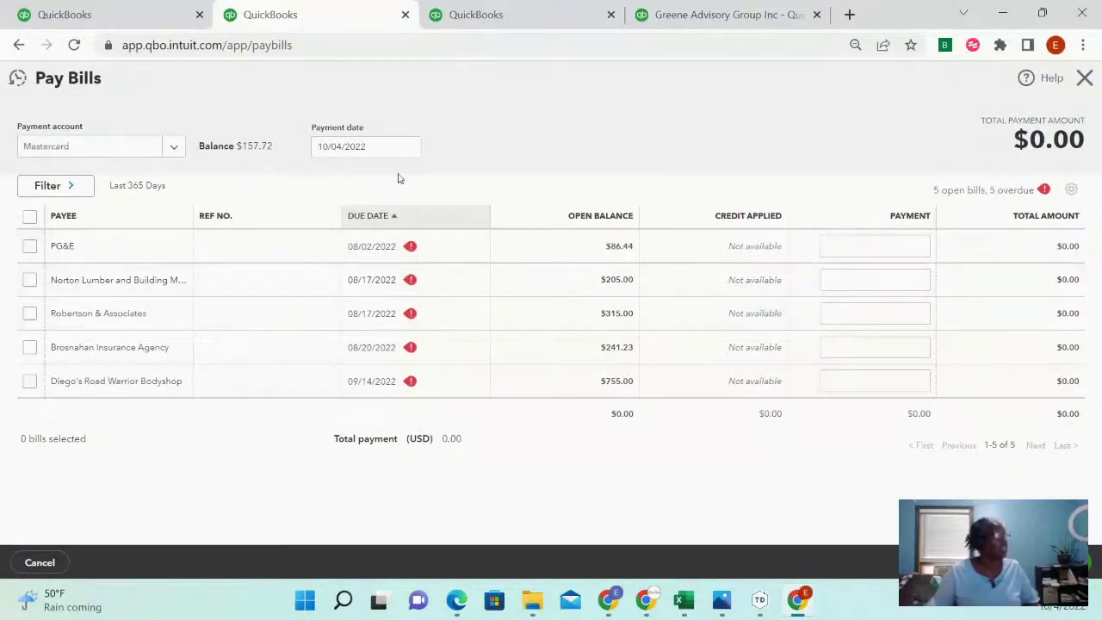
{"action": "left_click", "coordinate": [1085, 78]}
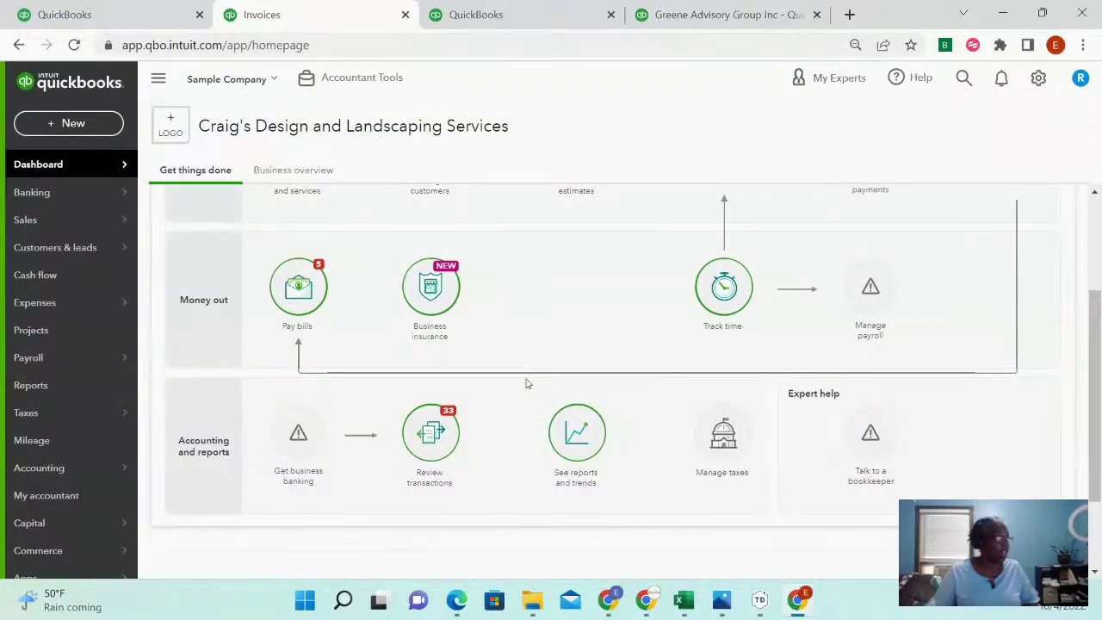
{"action": "scroll", "coordinate": [528, 383], "scroll_direction": "up", "scroll_amount": 1}
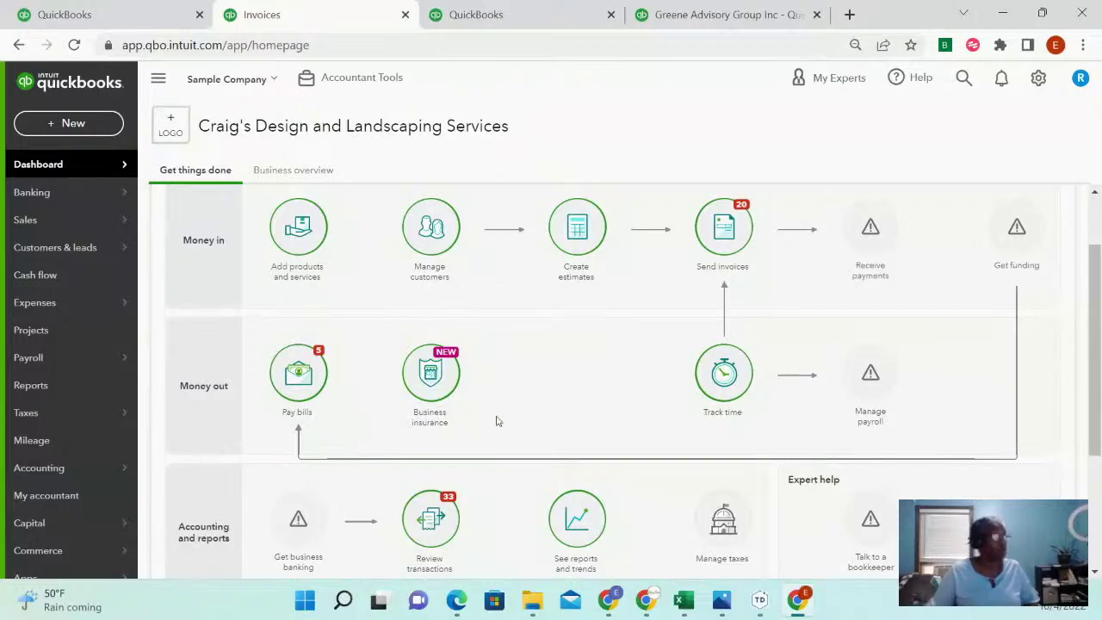
- View the full list of new transaction types for customers, vendors, employees and other, and close it without creating one
{"action": "mouse_move", "coordinate": [312, 370]}
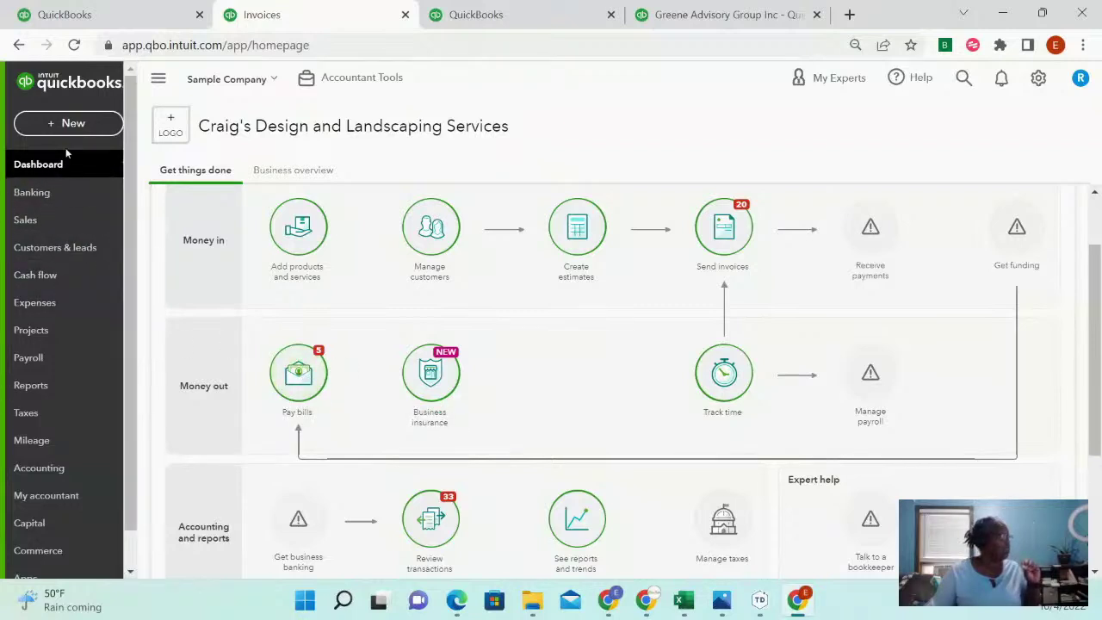
{"action": "left_click", "coordinate": [58, 124]}
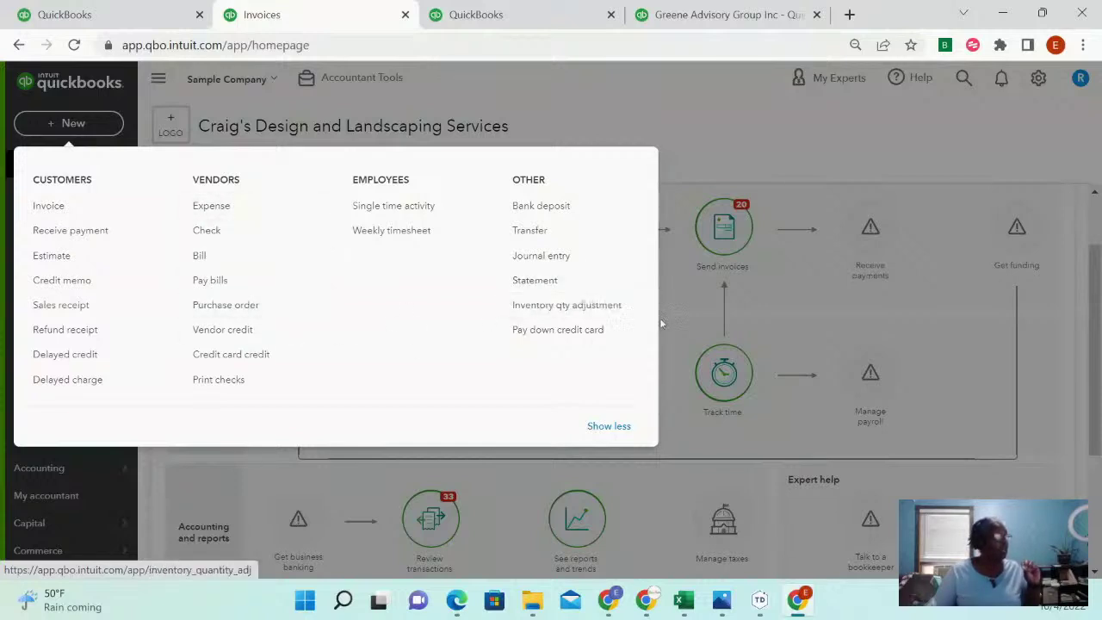
{"action": "left_click", "coordinate": [696, 321]}
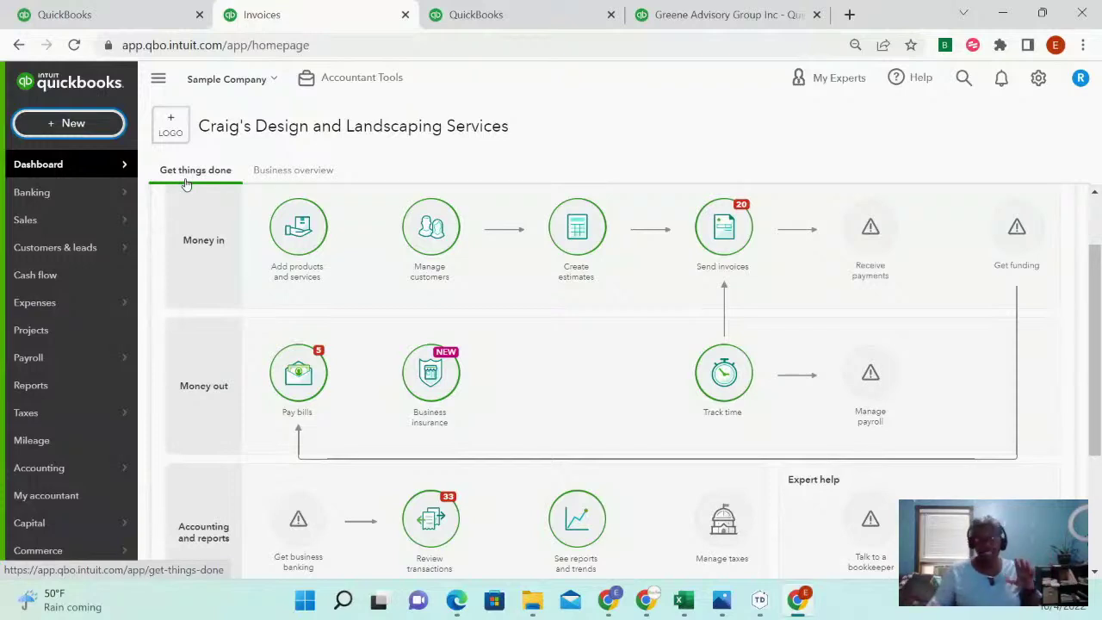
- Open the dashboard's business overview and look through its summary cards
{"action": "scroll", "coordinate": [533, 312], "scroll_direction": "up", "scroll_amount": 2}
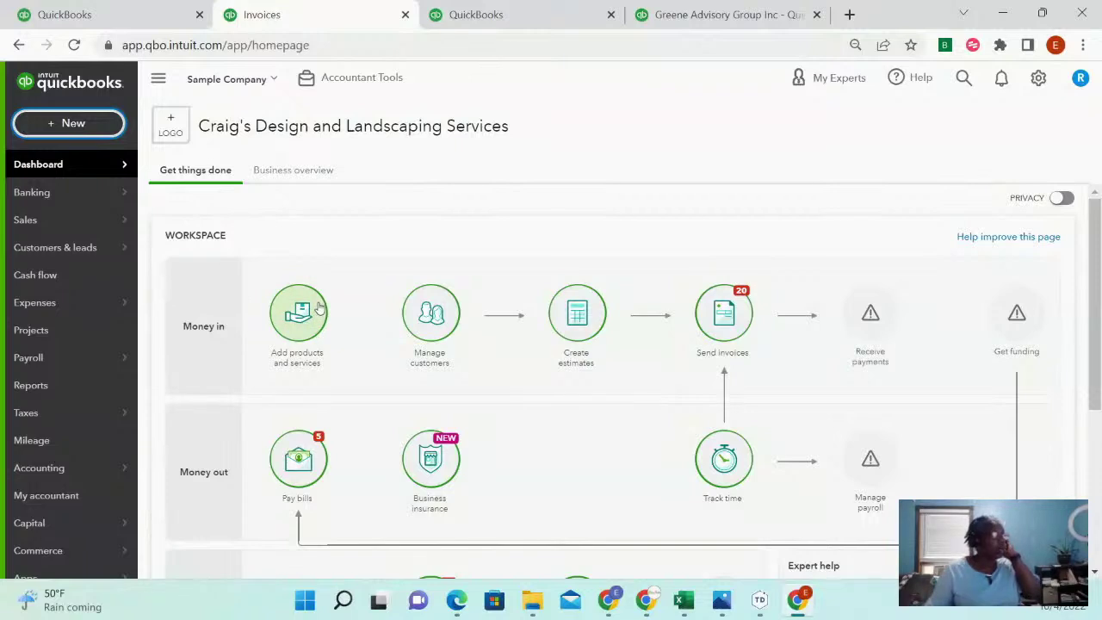
{"action": "left_click", "coordinate": [299, 172]}
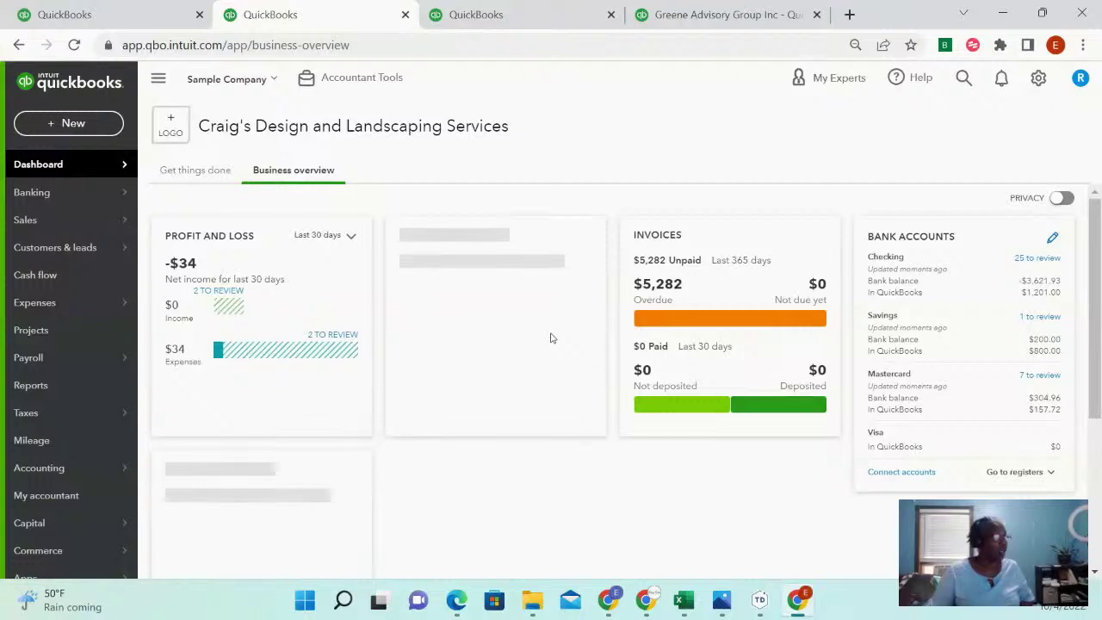
{"action": "scroll", "coordinate": [552, 337], "scroll_direction": "down", "scroll_amount": 1}
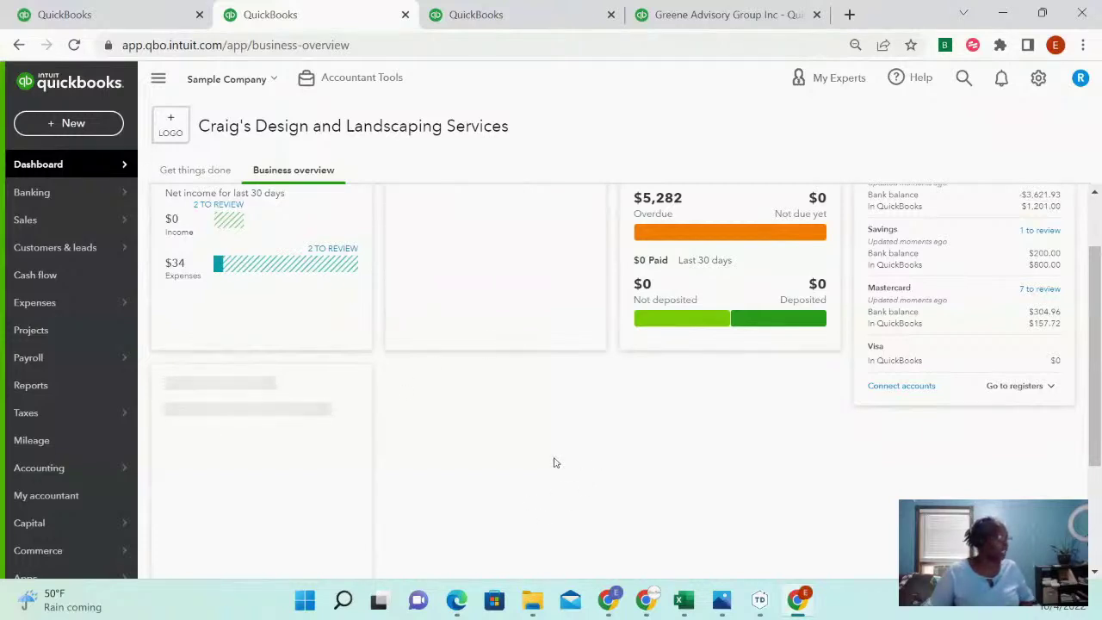
{"action": "scroll", "coordinate": [553, 462], "scroll_direction": "up", "scroll_amount": 1}
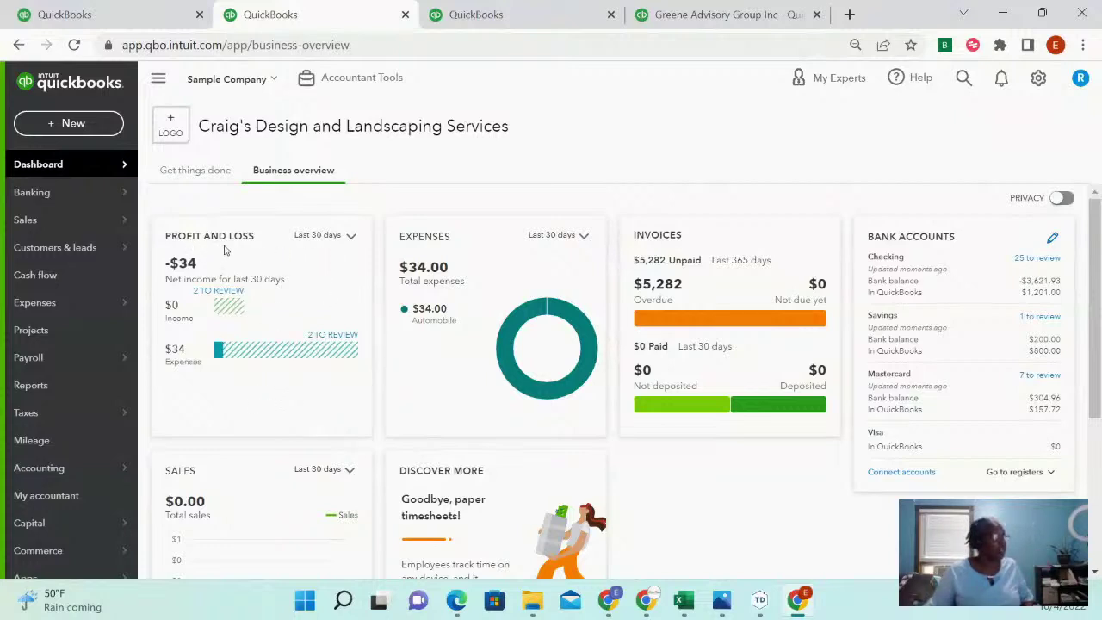
- Set the profit and loss card's period to This year and inspect its income bar
{"action": "left_click", "coordinate": [351, 239]}
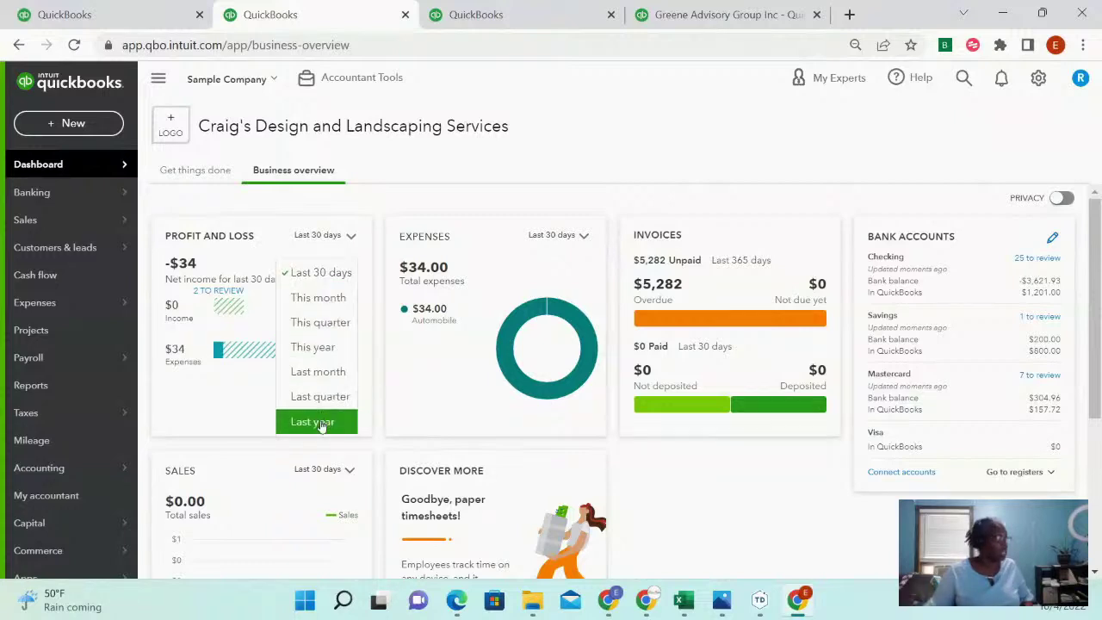
{"action": "left_click", "coordinate": [325, 351]}
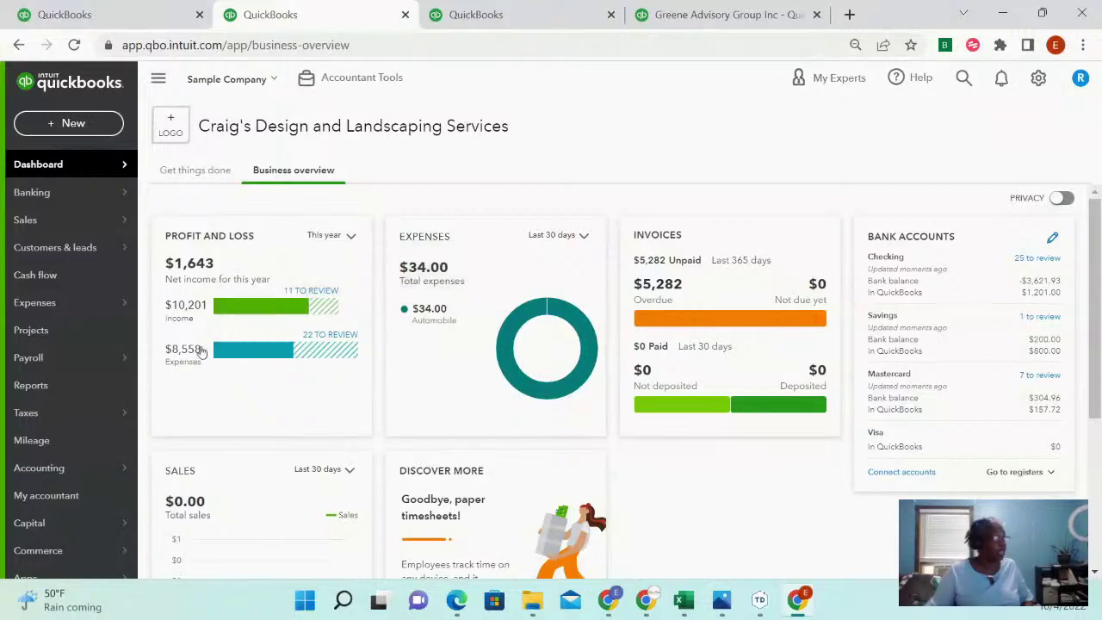
{"action": "mouse_move", "coordinate": [253, 353]}
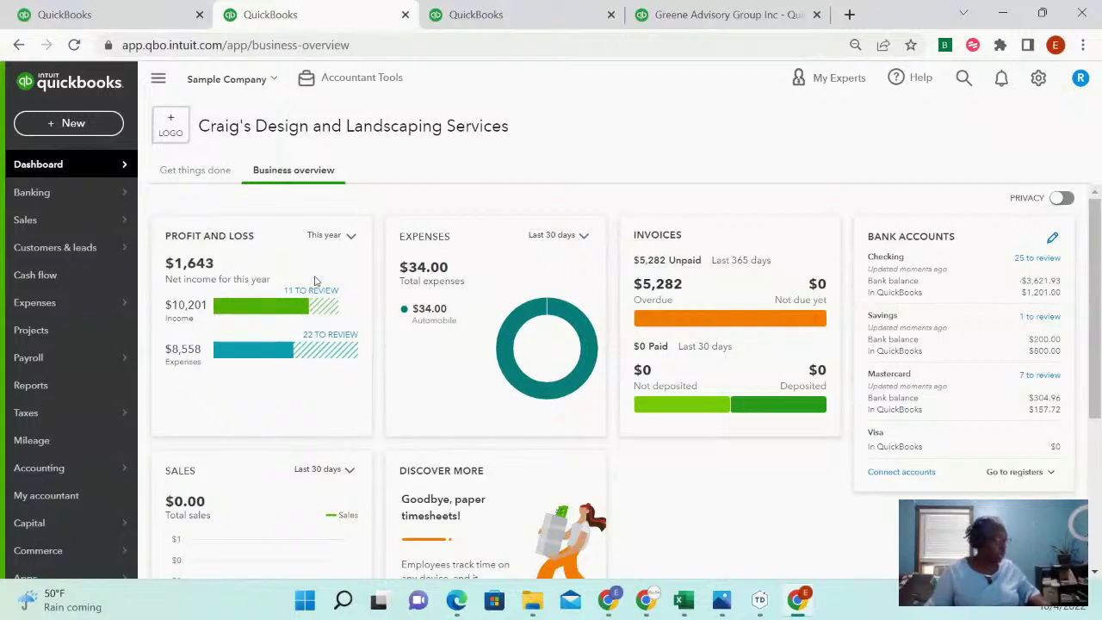
{"action": "mouse_move", "coordinate": [296, 304]}
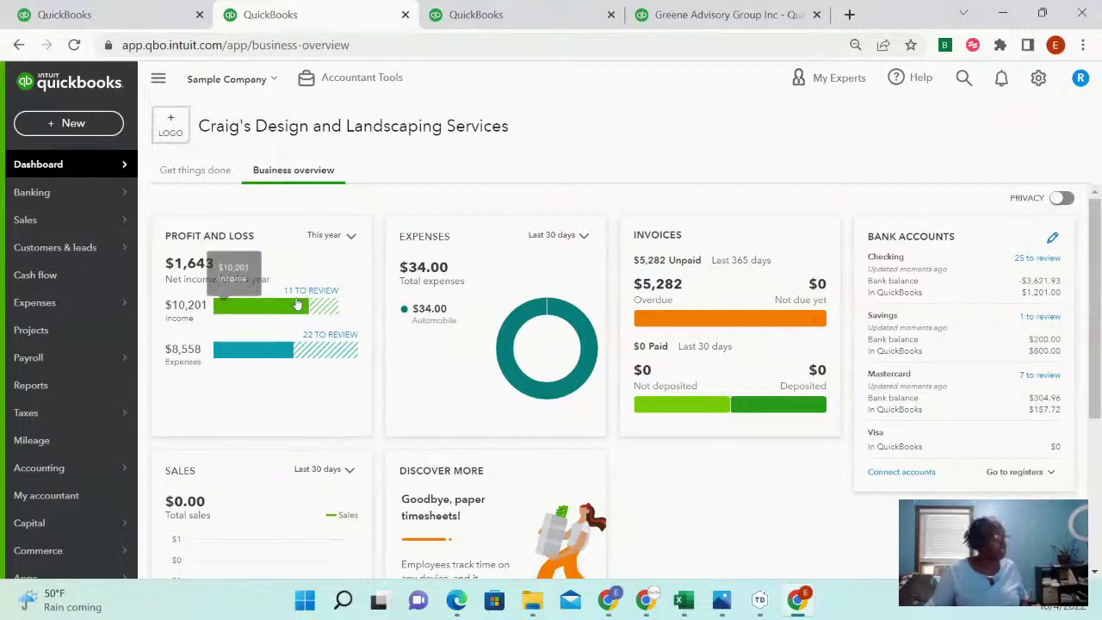
- Open the income transactions to review from the profit and loss card, dismiss the bank connection message, and look through the transactions
{"action": "left_click", "coordinate": [315, 297]}
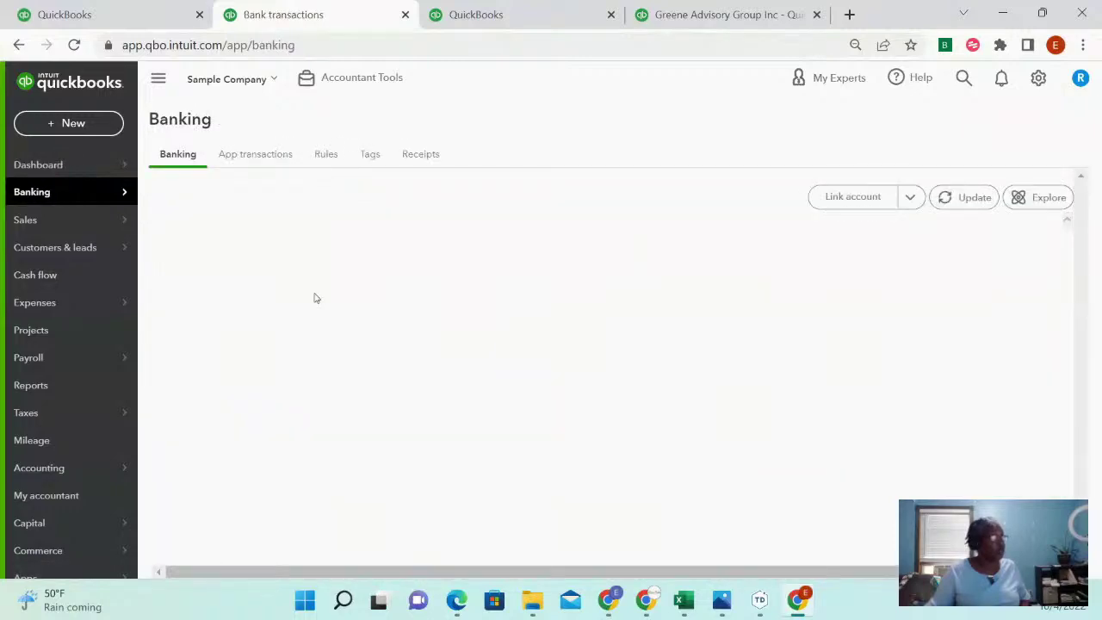
{"action": "scroll", "coordinate": [627, 417], "scroll_direction": "down", "scroll_amount": 4}
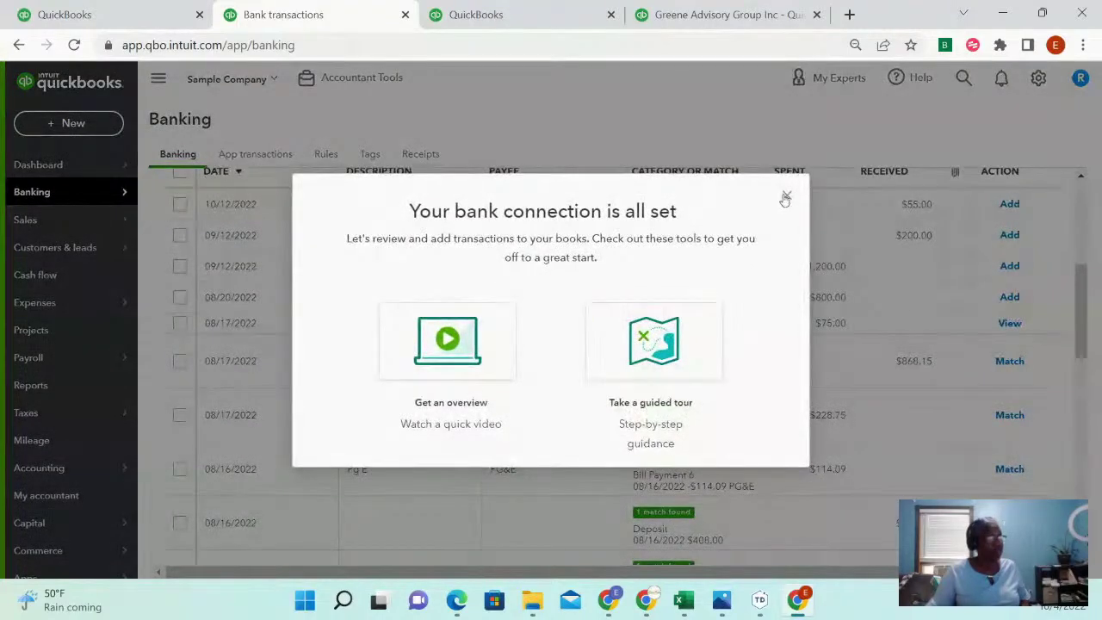
{"action": "left_click", "coordinate": [785, 196]}
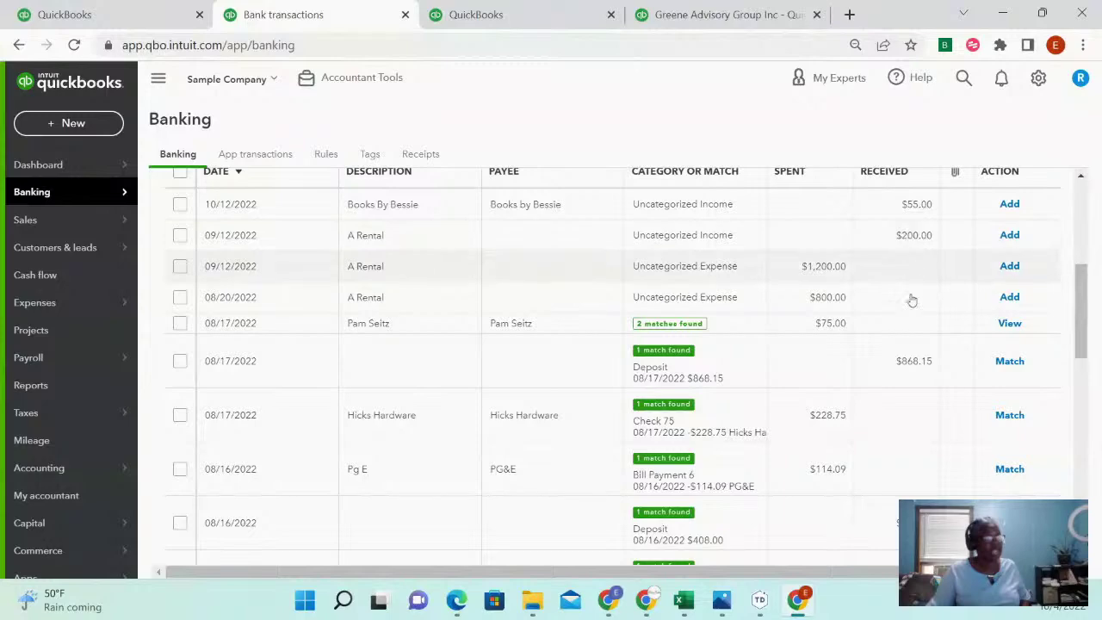
{"action": "scroll", "coordinate": [904, 284], "scroll_direction": "down", "scroll_amount": 1}
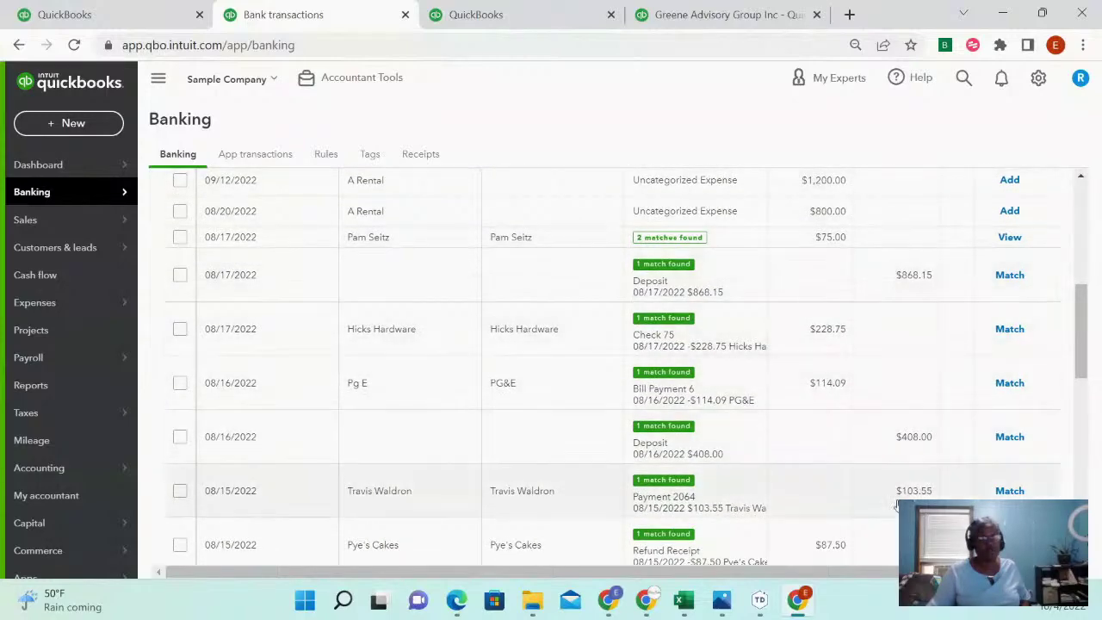
{"action": "scroll", "coordinate": [839, 361], "scroll_direction": "up", "scroll_amount": 6}
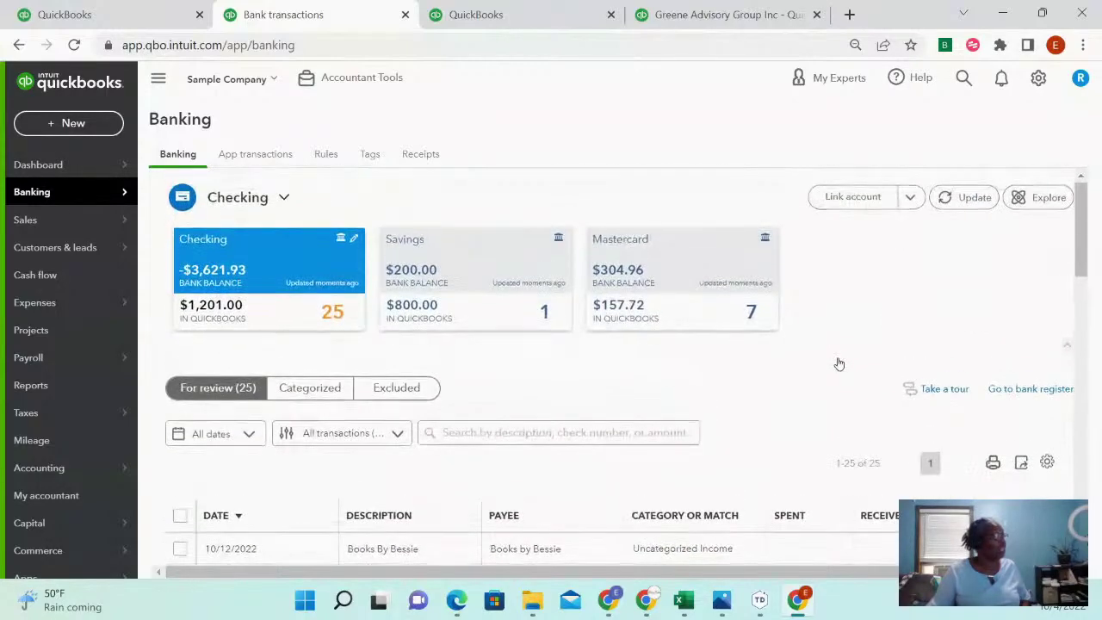
- Return to the dashboard, open this year's Profit and Loss report from the income bar, and read it down to net income
{"action": "left_click", "coordinate": [43, 164]}
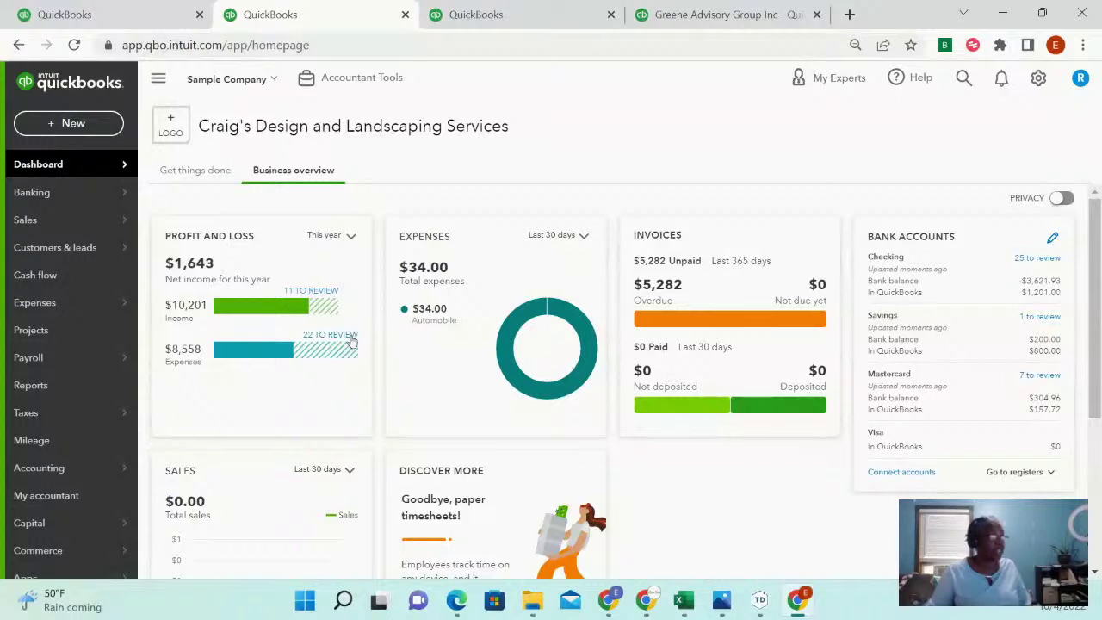
{"action": "left_click", "coordinate": [252, 315]}
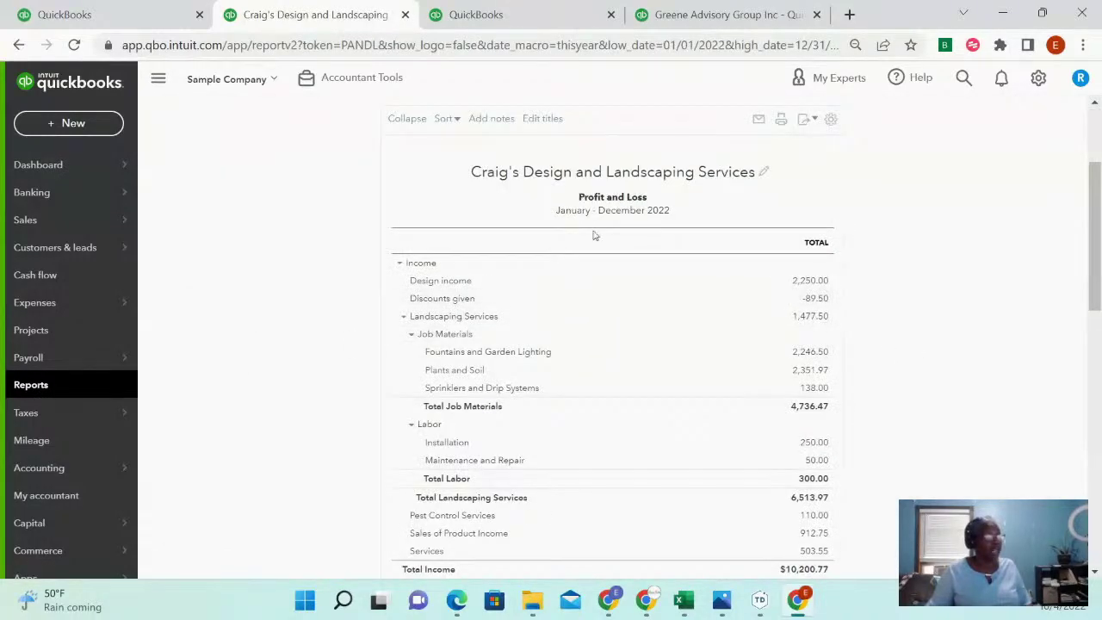
{"action": "scroll", "coordinate": [685, 318], "scroll_direction": "down", "scroll_amount": 2}
{"action": "scroll", "coordinate": [687, 330], "scroll_direction": "down", "scroll_amount": 8}
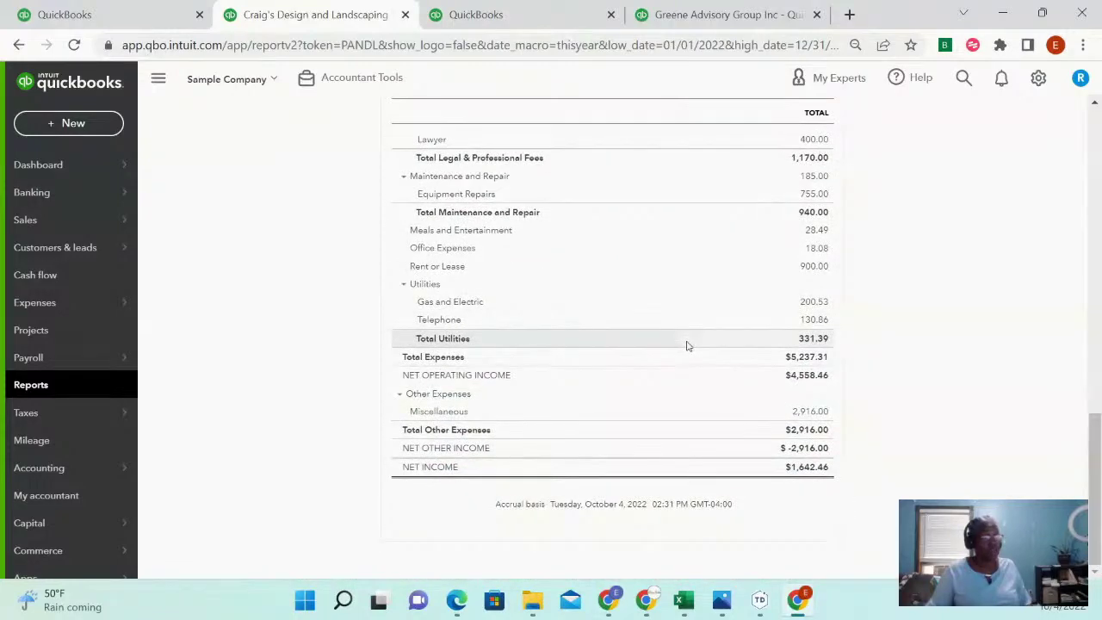
- Return to the dashboard, reopen this year's Profit and Loss report from the income bar, and skim the whole report
{"action": "scroll", "coordinate": [687, 345], "scroll_direction": "up", "scroll_amount": 11}
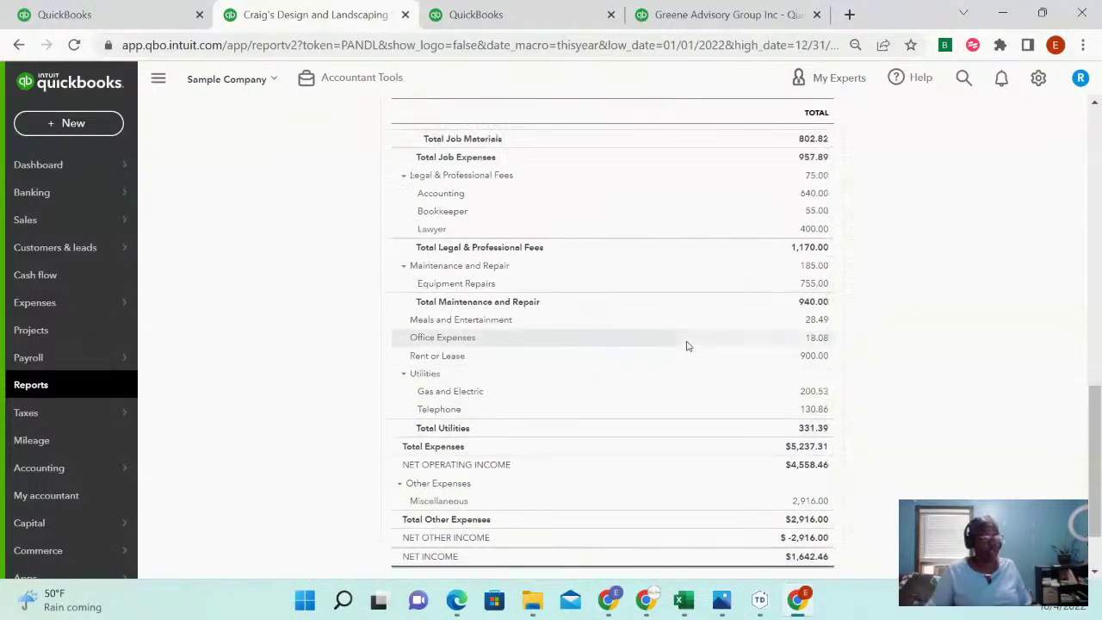
{"action": "left_click", "coordinate": [37, 173]}
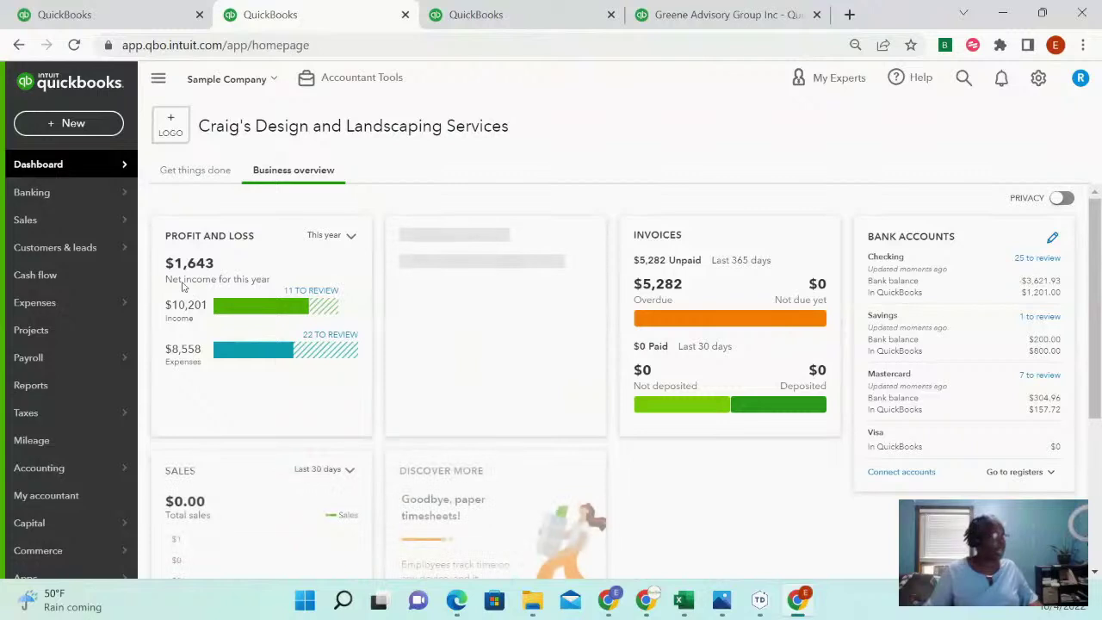
{"action": "mouse_move", "coordinate": [255, 313]}
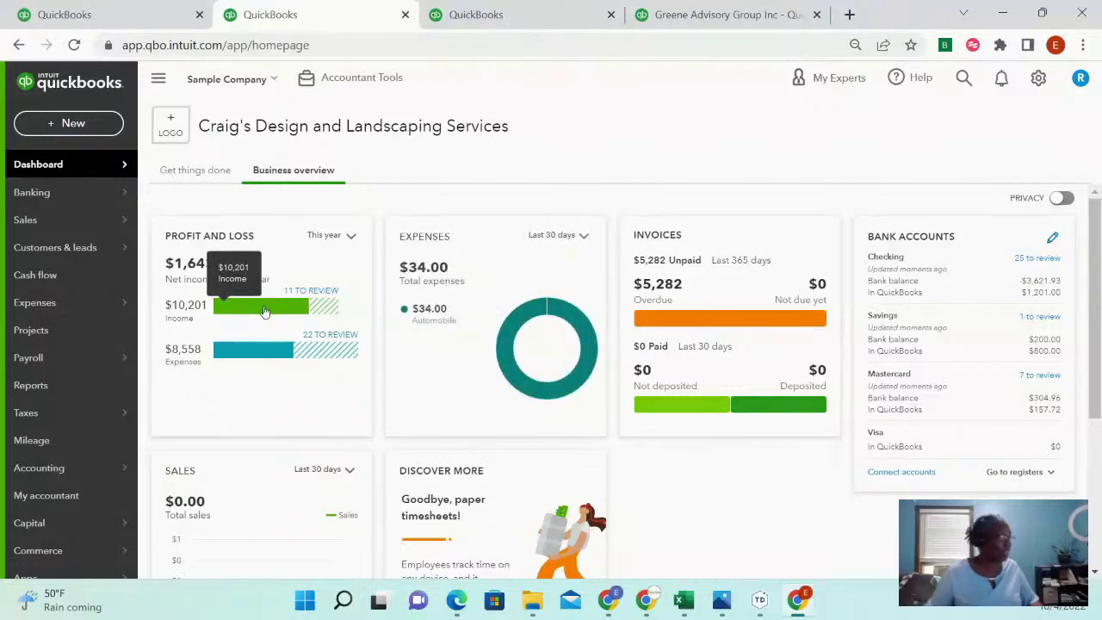
{"action": "left_click", "coordinate": [264, 312]}
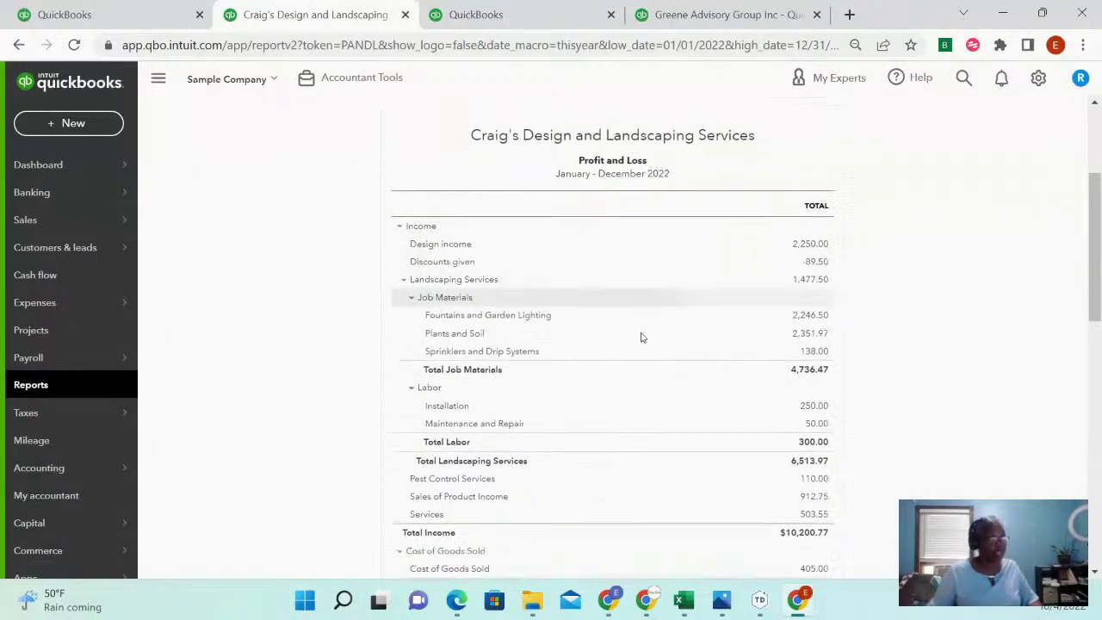
{"action": "scroll", "coordinate": [639, 334], "scroll_direction": "down", "scroll_amount": 12}
{"action": "scroll", "coordinate": [639, 338], "scroll_direction": "up", "scroll_amount": 12}
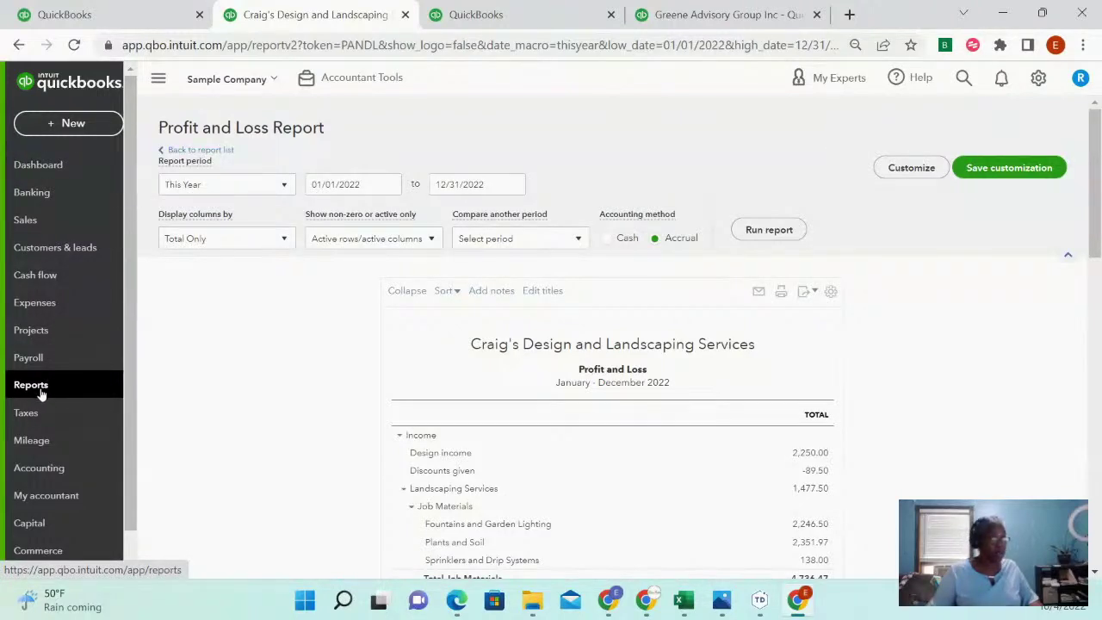
- Return to the dashboard, open the Profit and Loss report from the expenses bar, and read it down to net income
{"action": "left_click", "coordinate": [41, 167]}
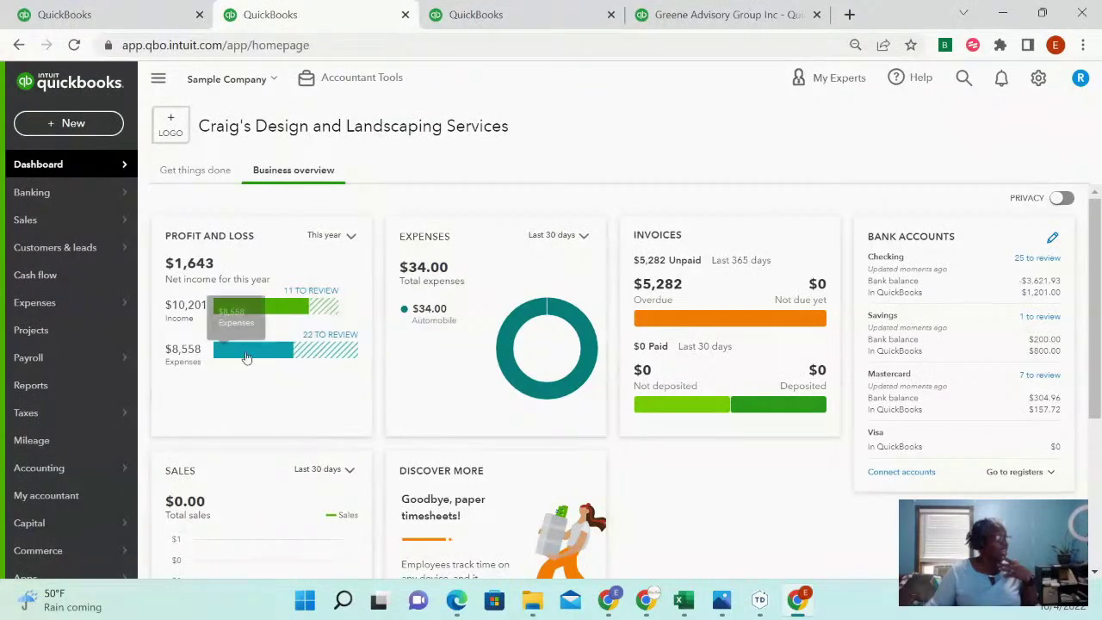
{"action": "left_click", "coordinate": [262, 355]}
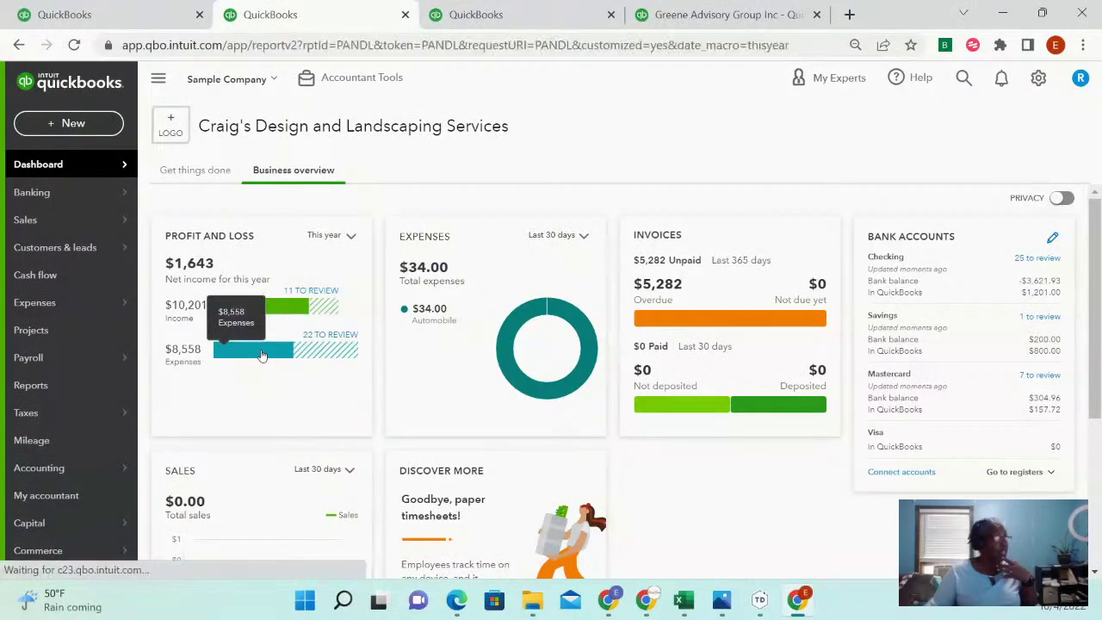
{"action": "scroll", "coordinate": [263, 355], "scroll_direction": "down", "scroll_amount": 2}
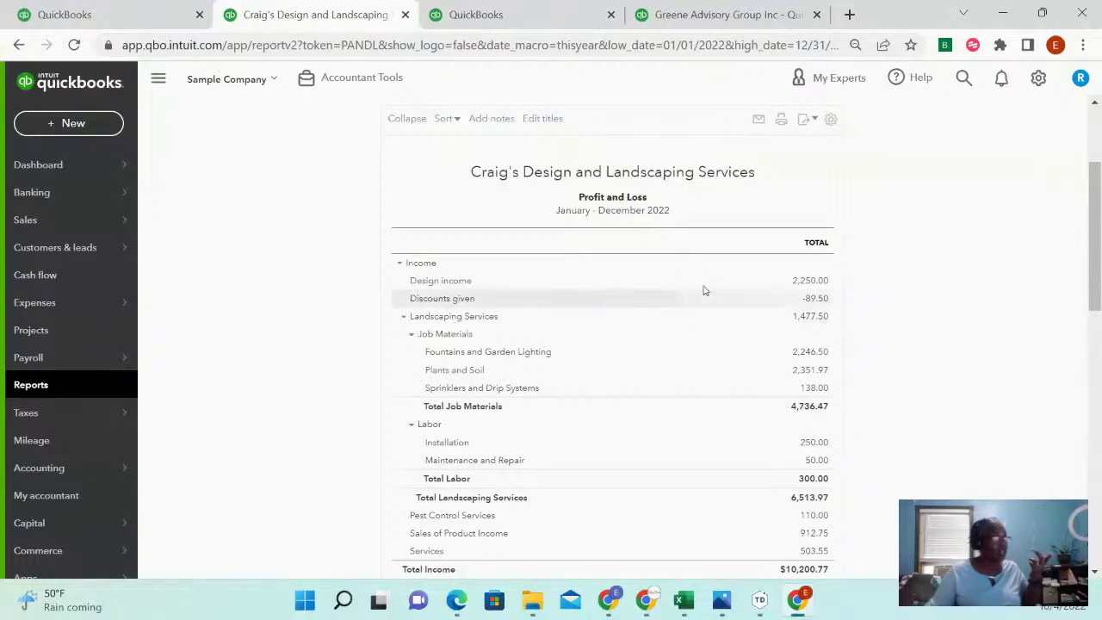
{"action": "scroll", "coordinate": [731, 531], "scroll_direction": "down", "scroll_amount": 5}
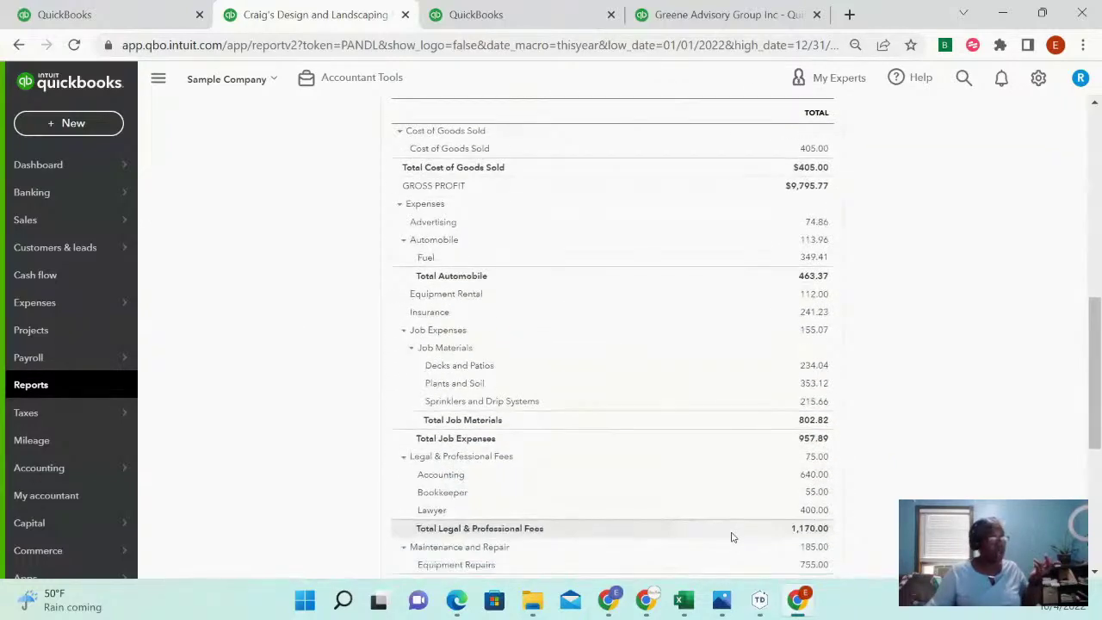
{"action": "scroll", "coordinate": [730, 537], "scroll_direction": "down", "scroll_amount": 4}
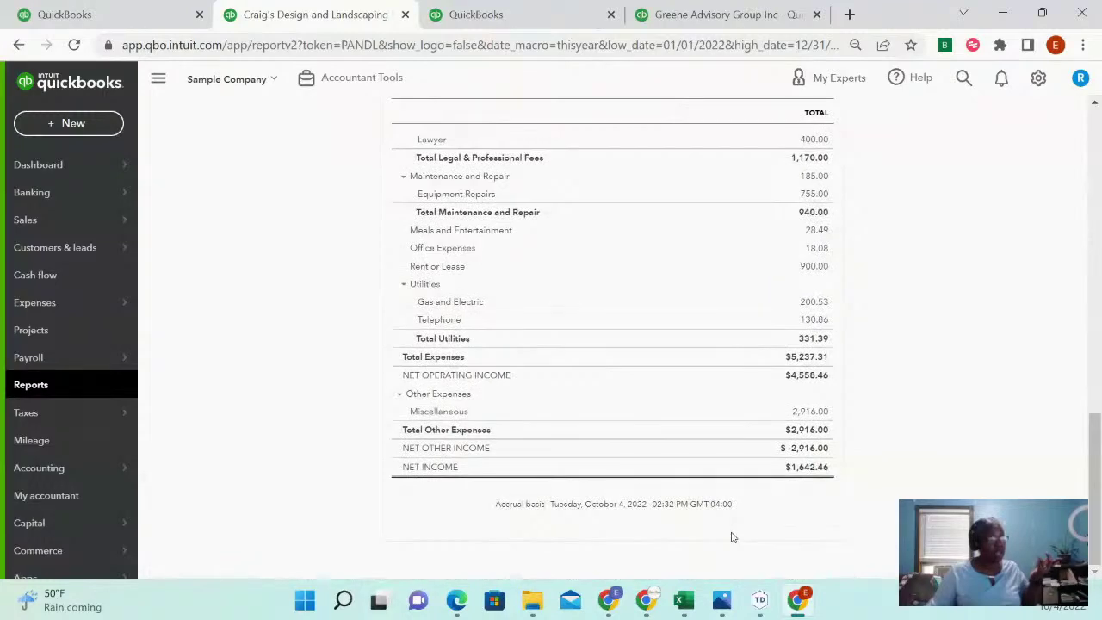
{"action": "scroll", "coordinate": [728, 531], "scroll_direction": "up", "scroll_amount": 10}
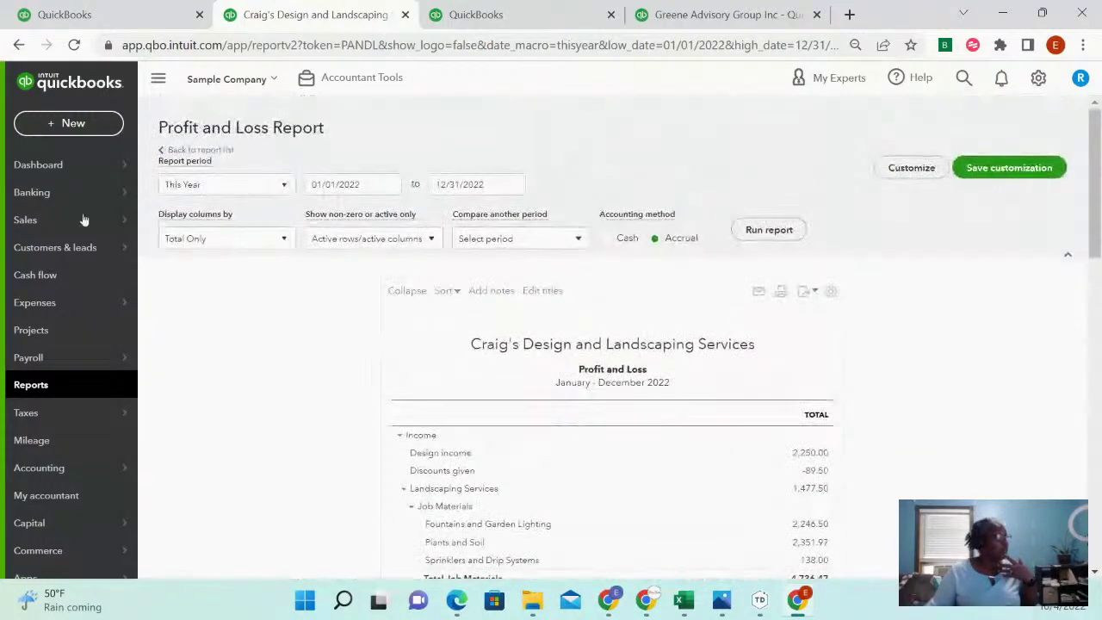
- Return to the dashboard, set the profit and loss card's period to This quarter, and inspect its income bar
{"action": "left_click", "coordinate": [26, 164]}
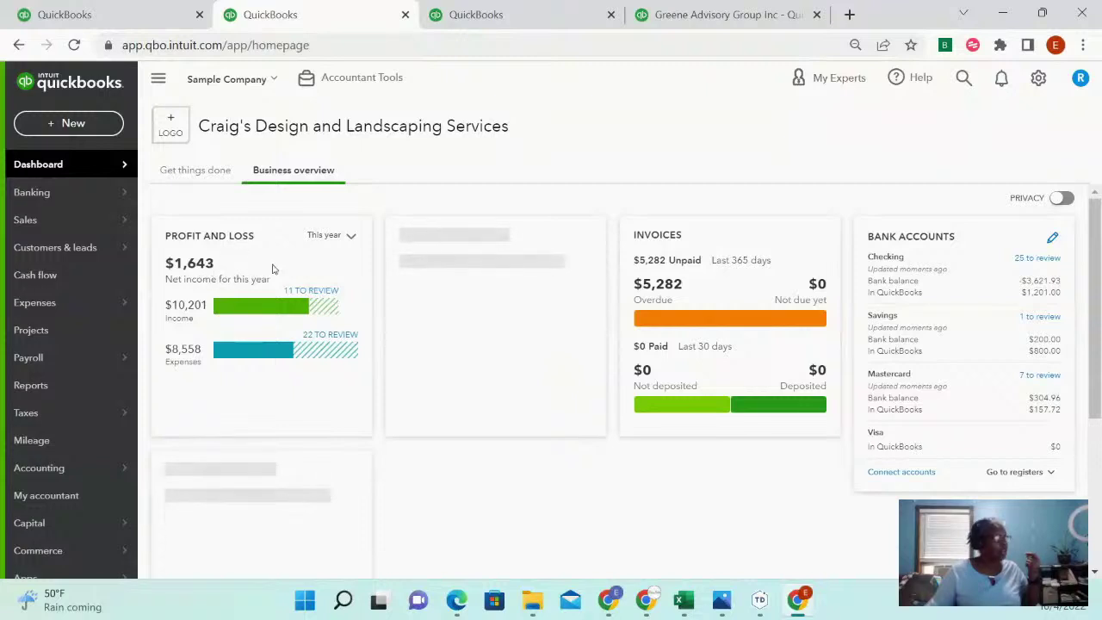
{"action": "left_click", "coordinate": [351, 238]}
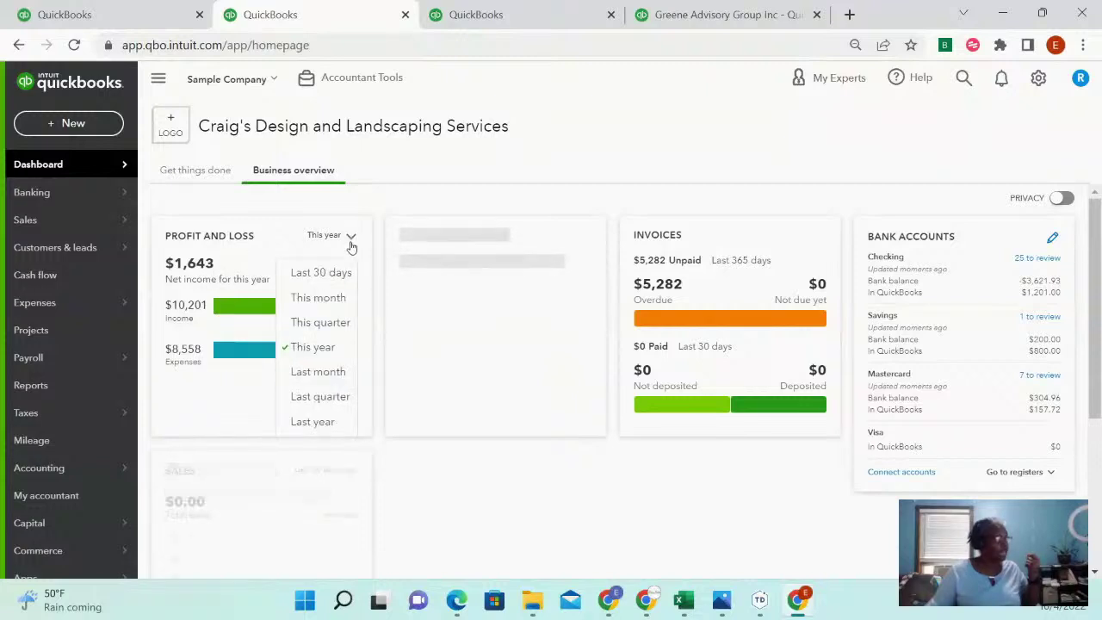
{"action": "left_click", "coordinate": [336, 323]}
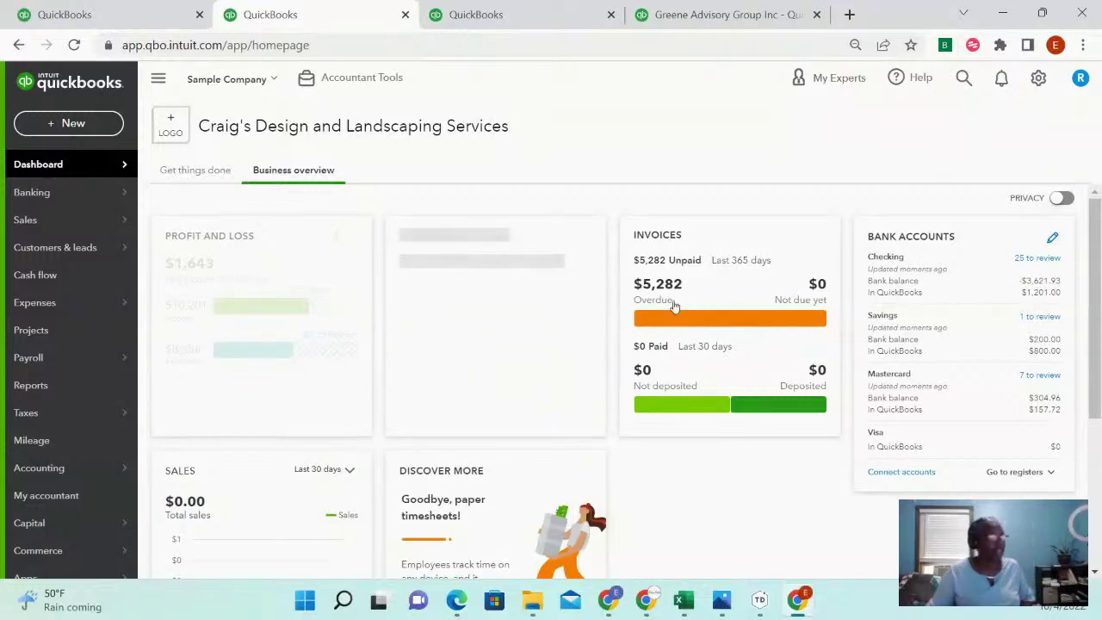
{"action": "scroll", "coordinate": [717, 418], "scroll_direction": "down", "scroll_amount": 1}
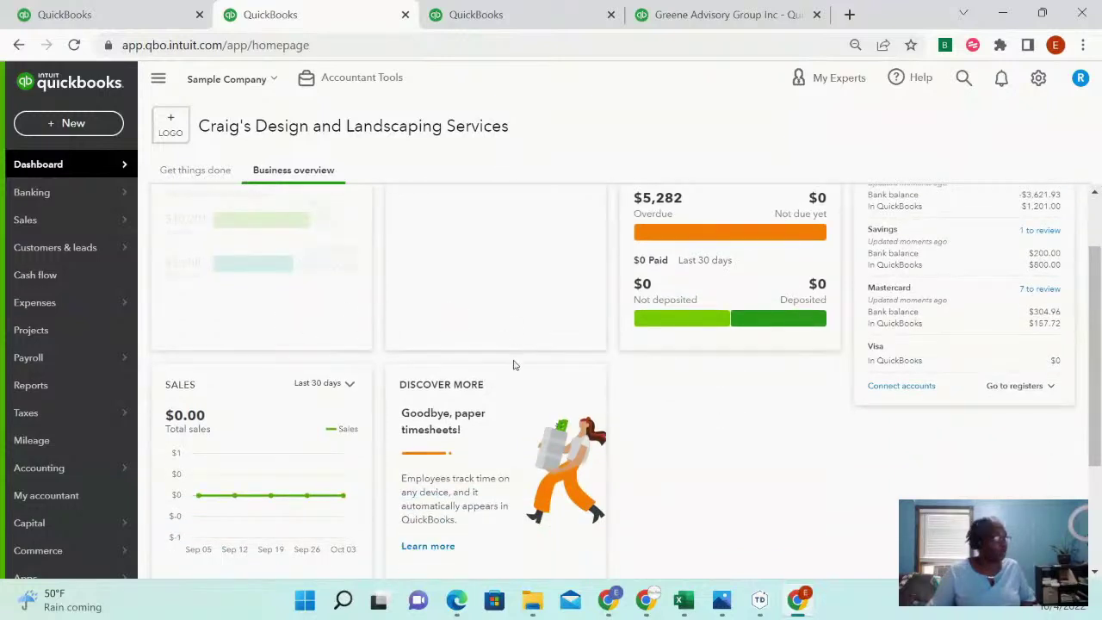
{"action": "scroll", "coordinate": [513, 365], "scroll_direction": "up", "scroll_amount": 1}
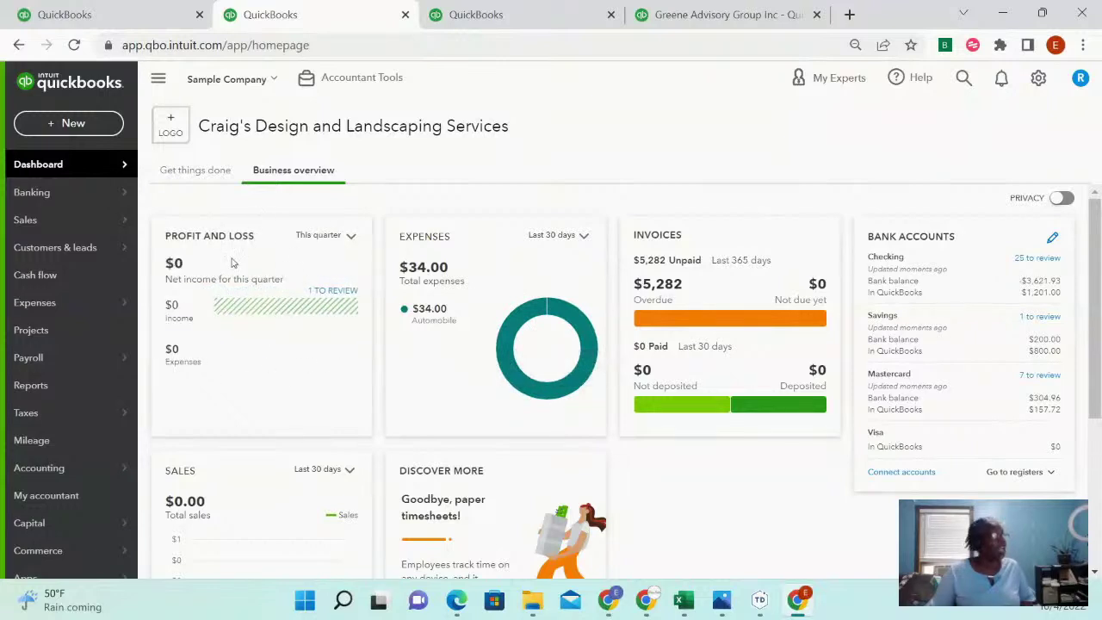
{"action": "mouse_move", "coordinate": [315, 303]}
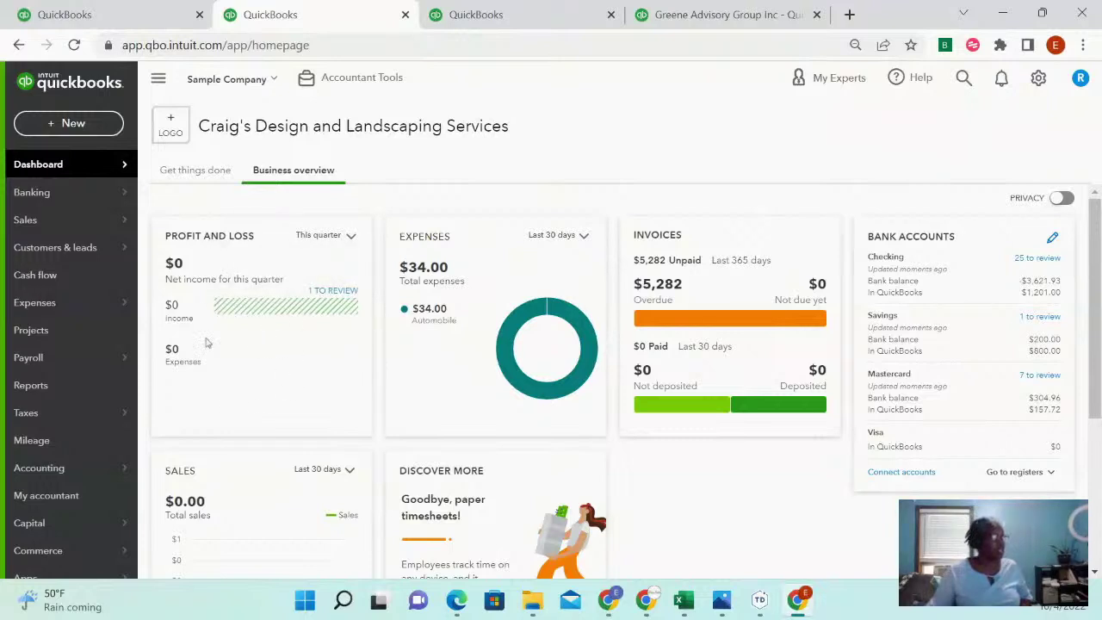
- Set the expenses card's period to This month and look over the remaining business overview cards
{"action": "left_click", "coordinate": [584, 237]}
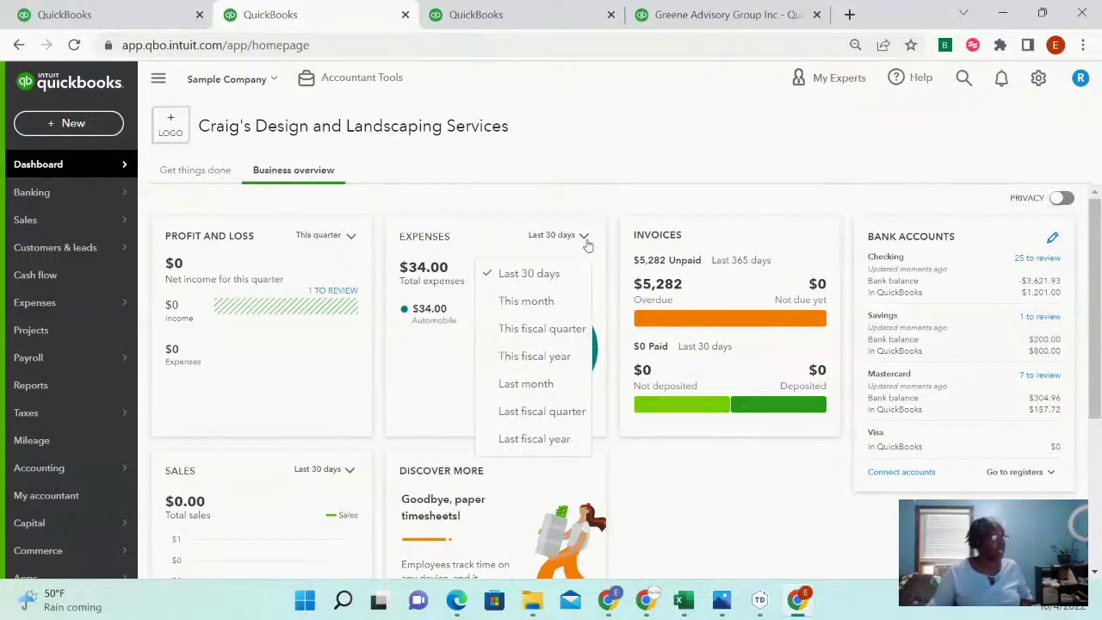
{"action": "left_click", "coordinate": [523, 302]}
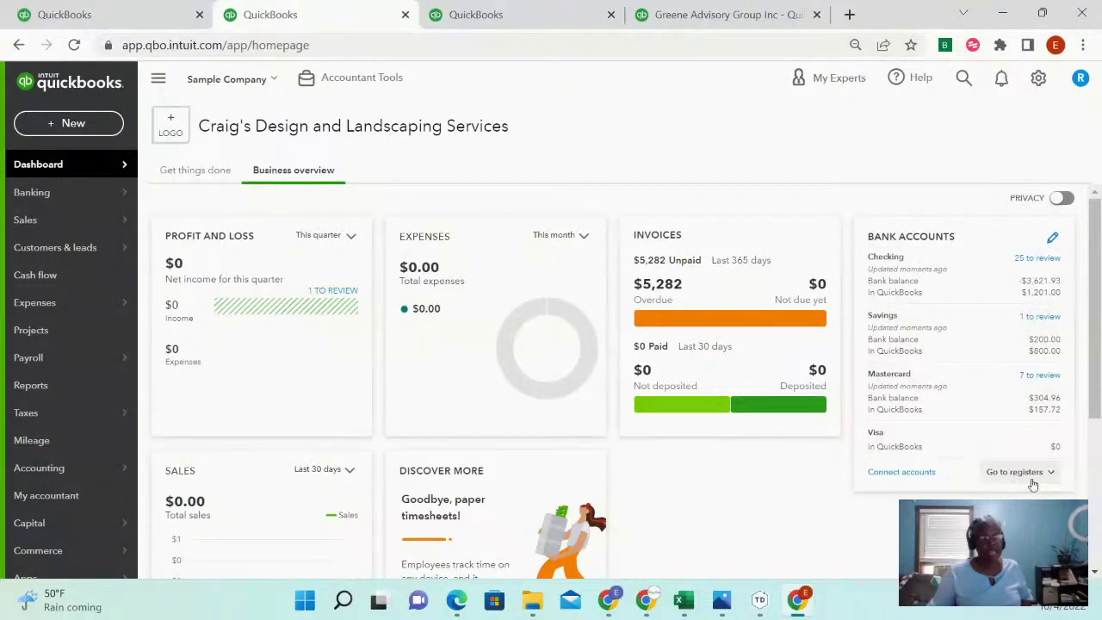
{"action": "scroll", "coordinate": [979, 437], "scroll_direction": "down", "scroll_amount": 4}
{"action": "scroll", "coordinate": [979, 436], "scroll_direction": "up", "scroll_amount": 4}
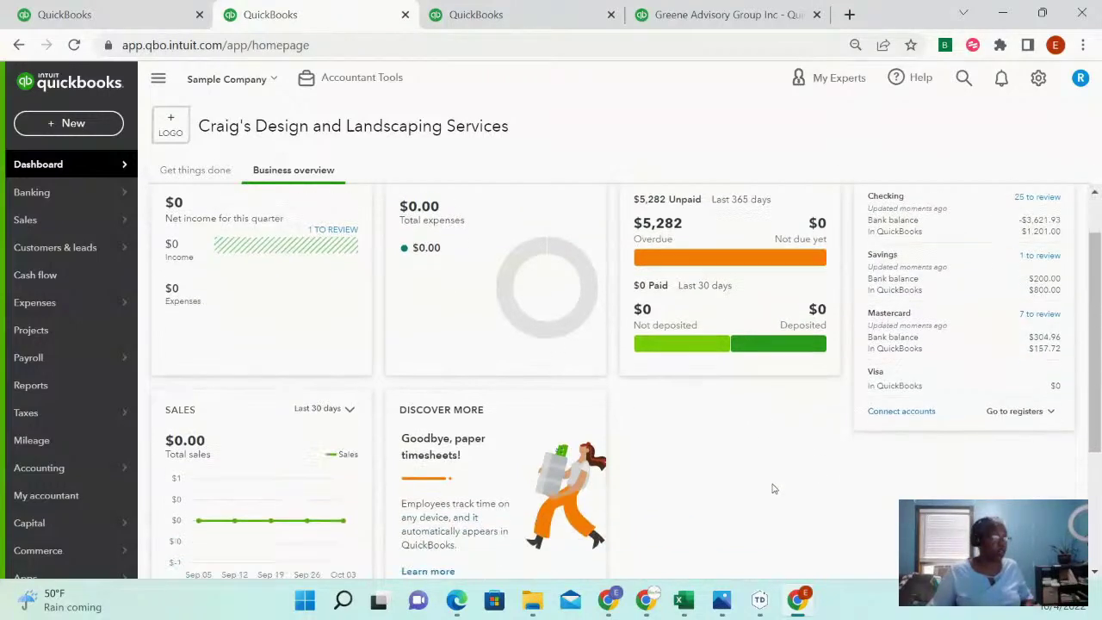
- Set the sales card's period to This fiscal year
{"action": "scroll", "coordinate": [775, 483], "scroll_direction": "down", "scroll_amount": 2}
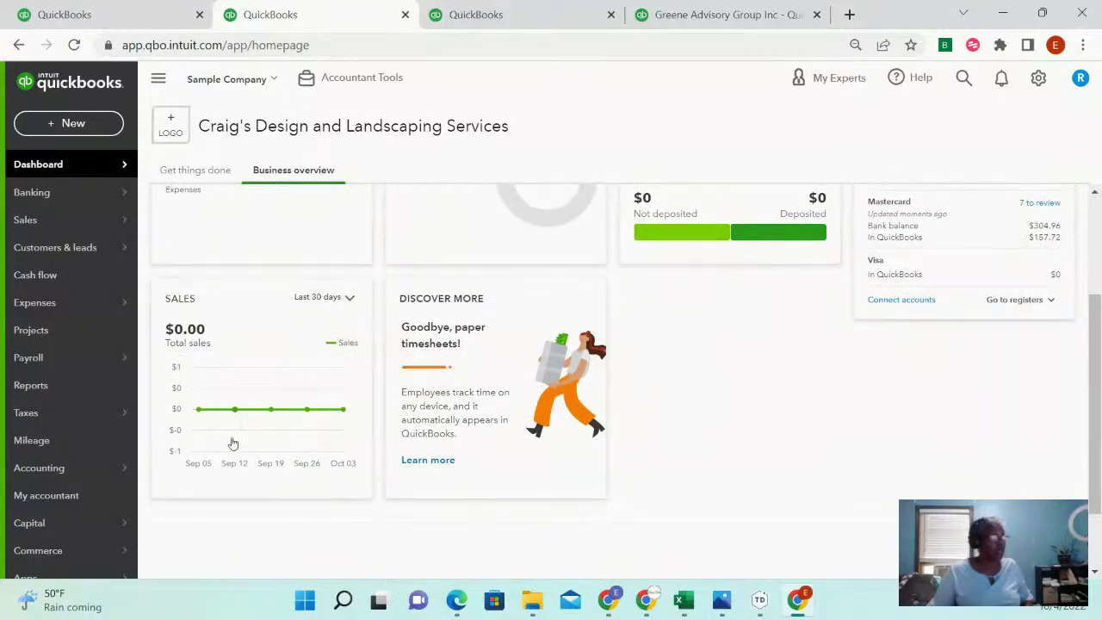
{"action": "left_click", "coordinate": [350, 299]}
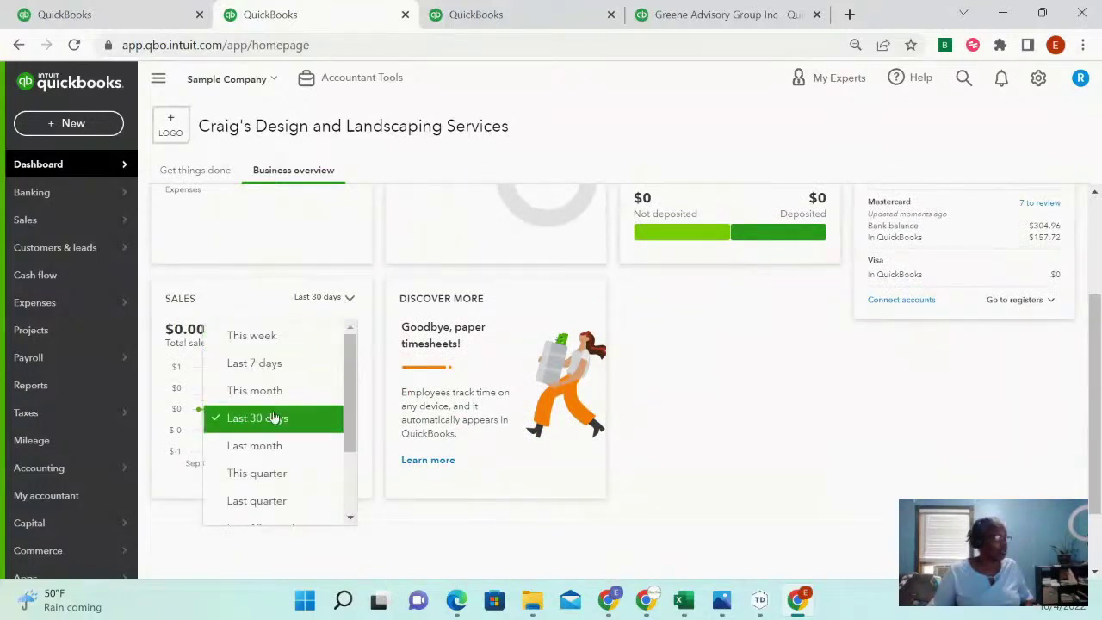
{"action": "scroll", "coordinate": [300, 488], "scroll_direction": "down", "scroll_amount": 2}
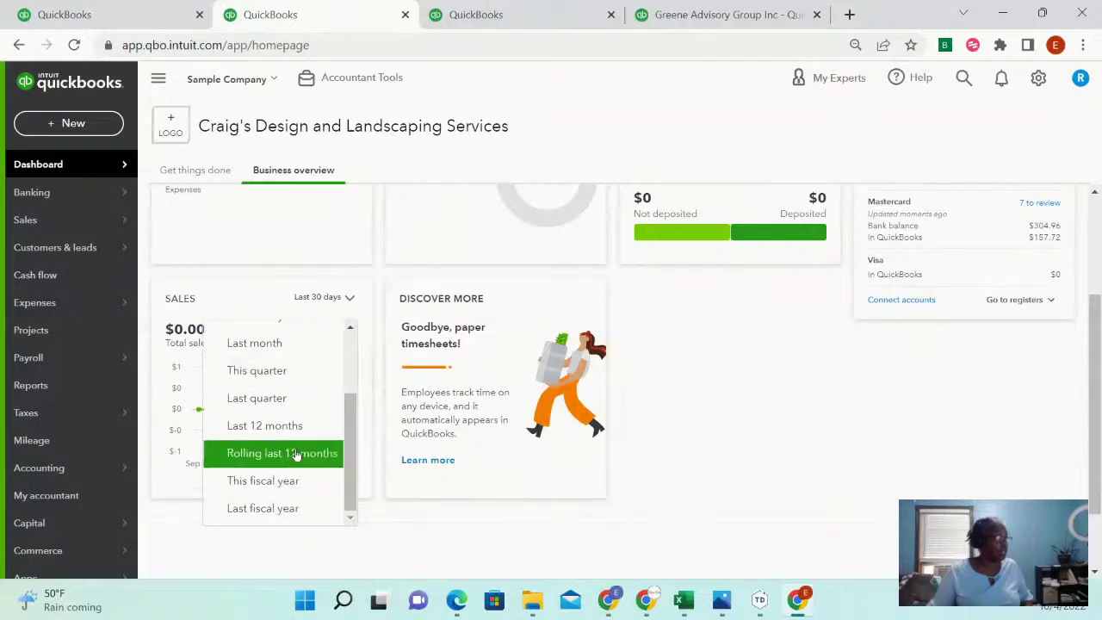
{"action": "left_click", "coordinate": [304, 482]}
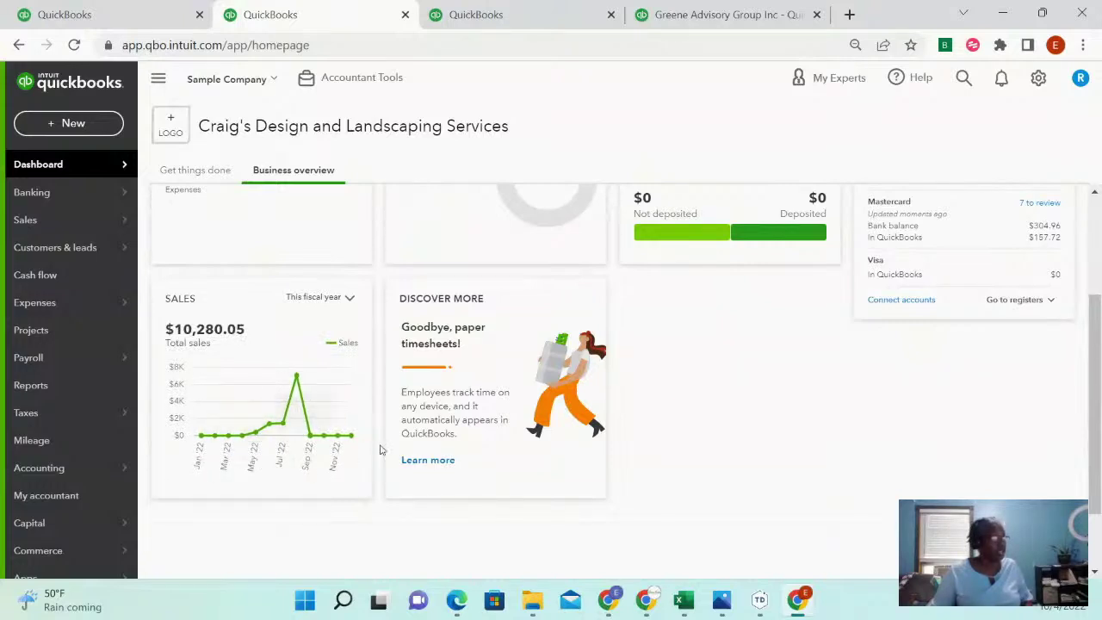
- Set the profit and loss card's period to This month
{"action": "scroll", "coordinate": [747, 465], "scroll_direction": "up", "scroll_amount": 2}
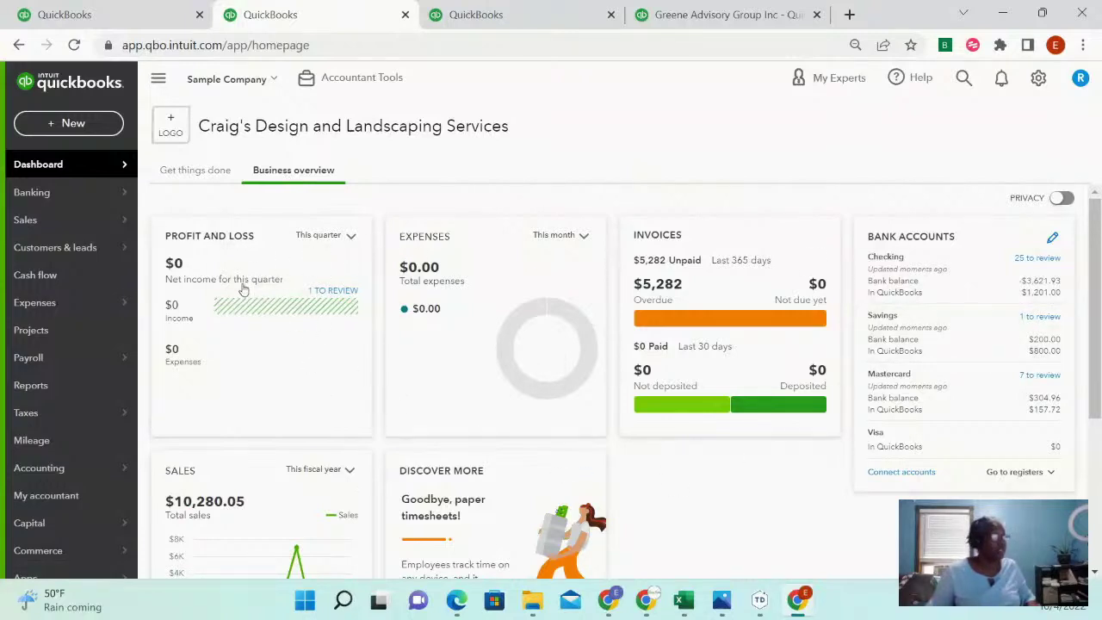
{"action": "left_click", "coordinate": [349, 235]}
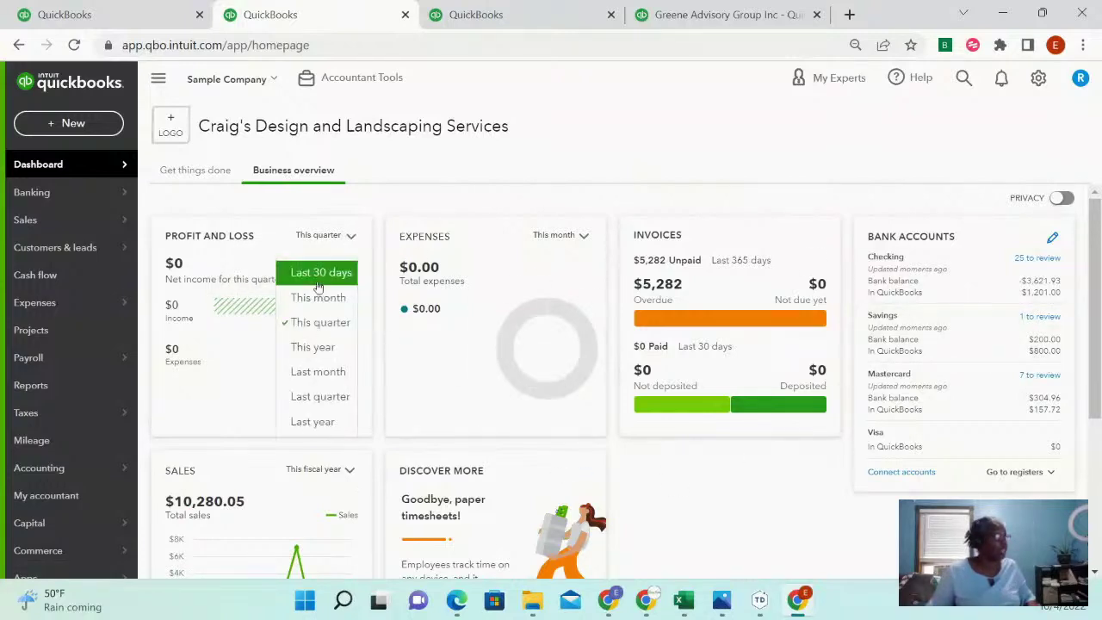
{"action": "left_click", "coordinate": [326, 298]}
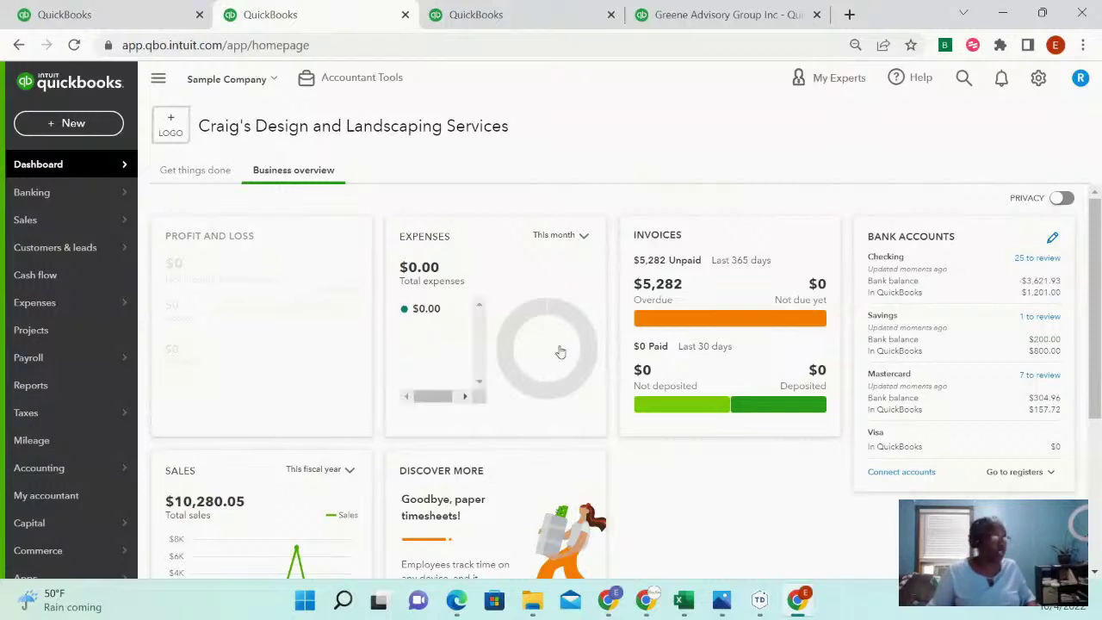
- Look through the business overview from the summary cards to the end of the page, including the Sales and Discover More cards
{"action": "scroll", "coordinate": [551, 376], "scroll_direction": "down", "scroll_amount": 3}
{"action": "scroll", "coordinate": [553, 378], "scroll_direction": "up", "scroll_amount": 1}
{"action": "scroll", "coordinate": [580, 433], "scroll_direction": "down", "scroll_amount": 2}
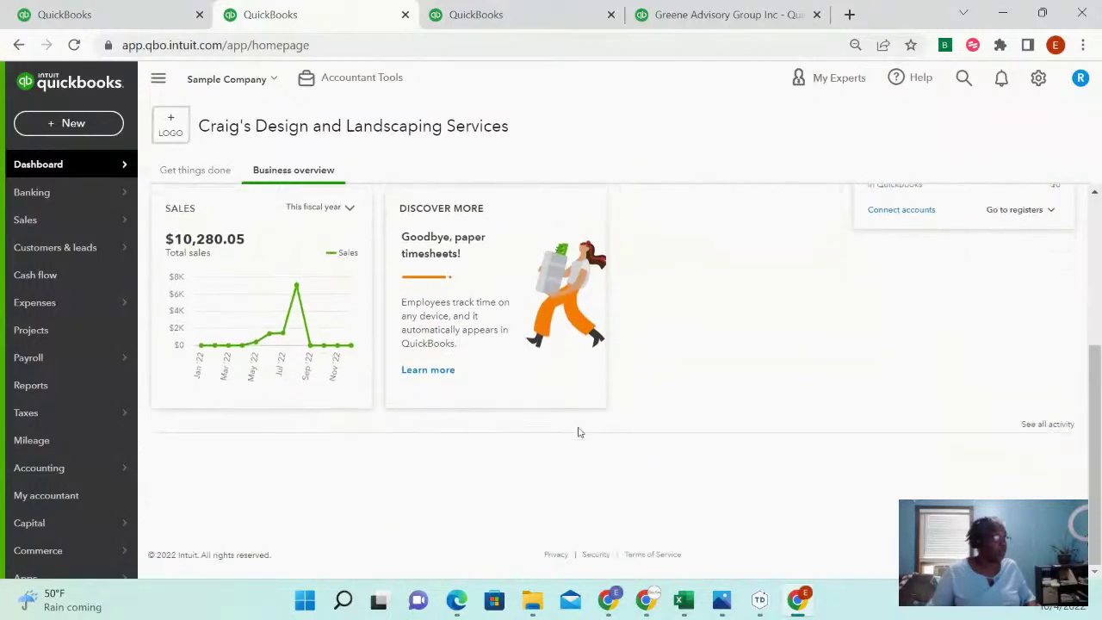
{"action": "scroll", "coordinate": [654, 339], "scroll_direction": "up", "scroll_amount": 2}
{"action": "scroll", "coordinate": [651, 361], "scroll_direction": "down", "scroll_amount": 1}
{"action": "scroll", "coordinate": [649, 362], "scroll_direction": "down", "scroll_amount": 1}
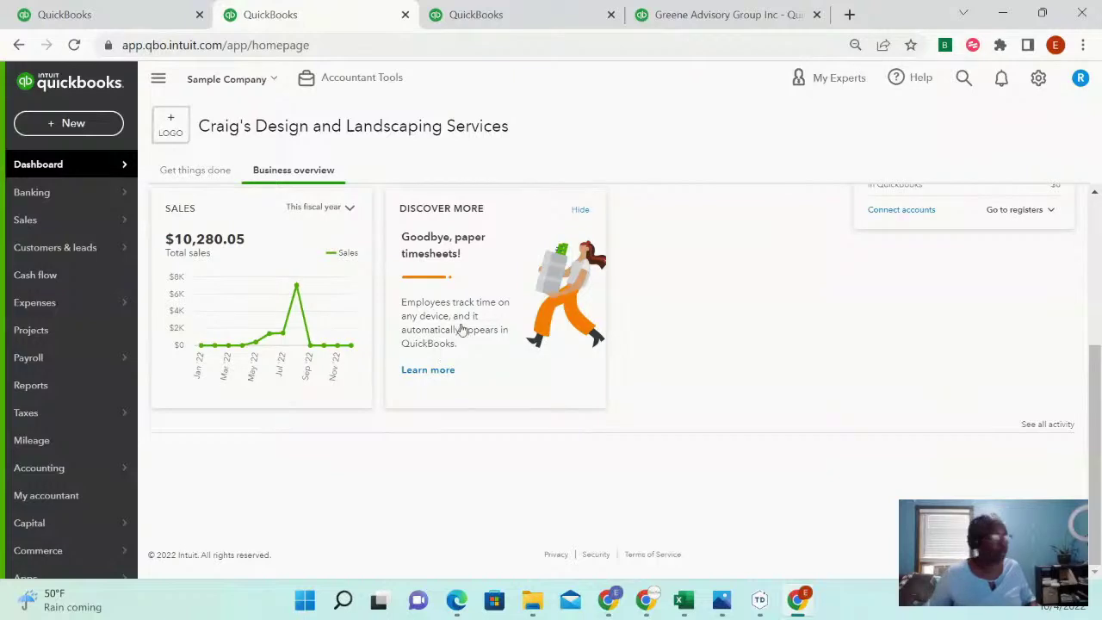
{"action": "scroll", "coordinate": [608, 398], "scroll_direction": "up", "scroll_amount": 2}
{"action": "scroll", "coordinate": [607, 398], "scroll_direction": "up", "scroll_amount": 1}
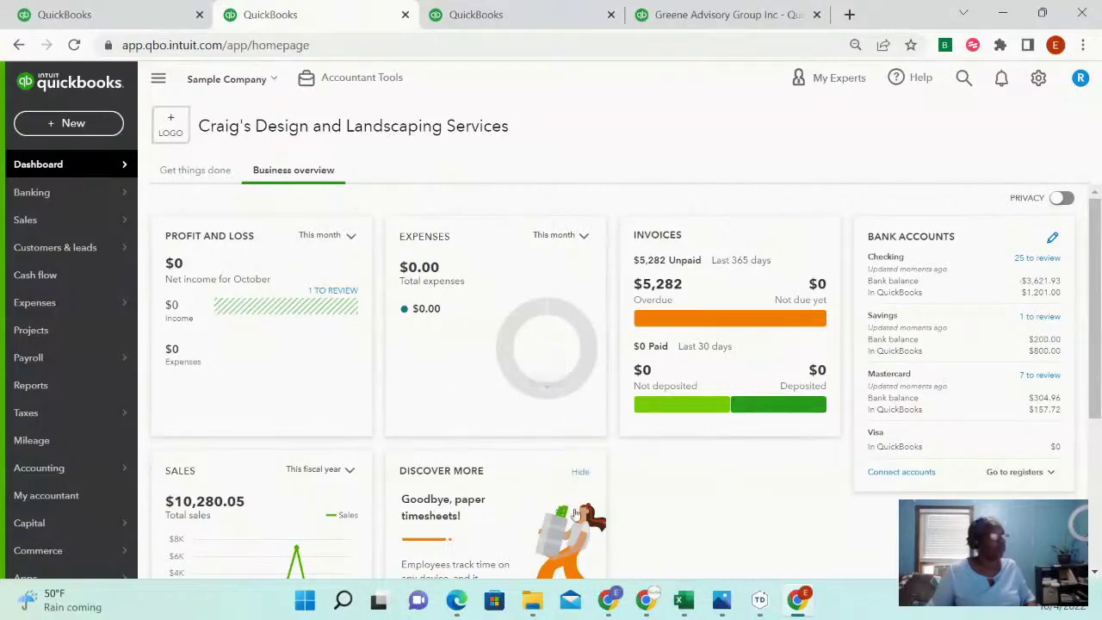
{"action": "scroll", "coordinate": [558, 513], "scroll_direction": "down", "scroll_amount": 1}
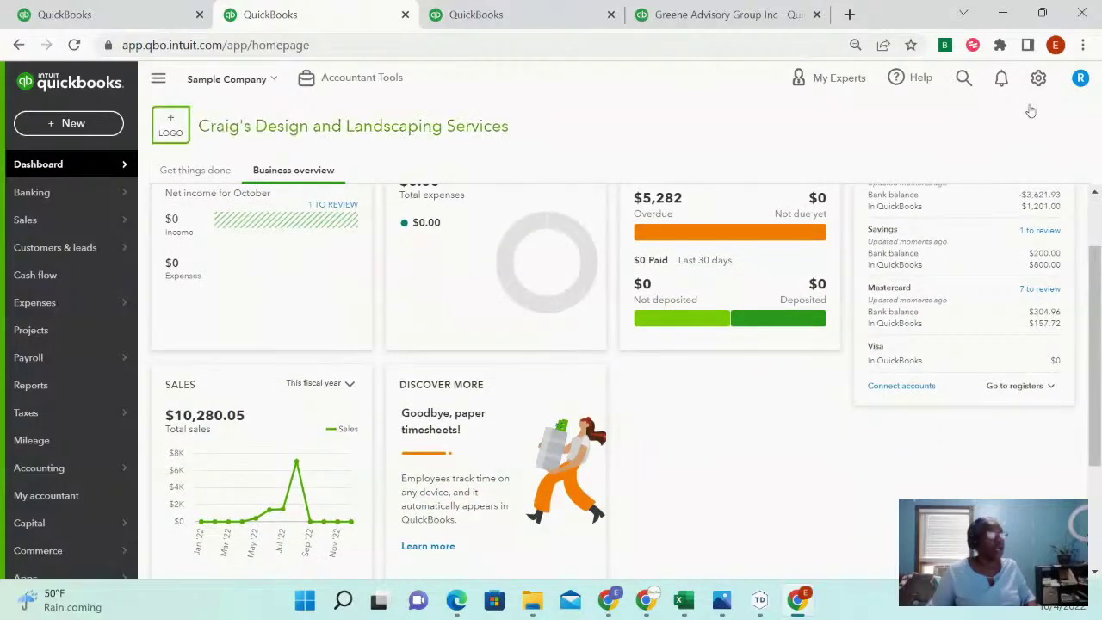
- View the company settings, lists and tools options, close them, and look over the business overview cards again
{"action": "left_click", "coordinate": [1038, 79]}
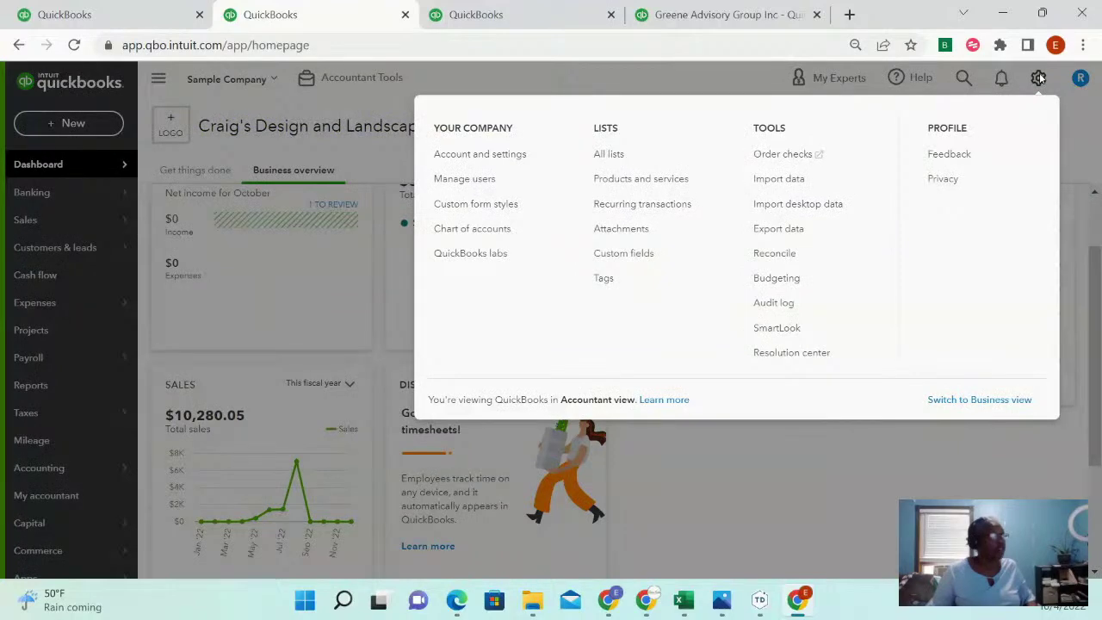
{"action": "left_click", "coordinate": [725, 465]}
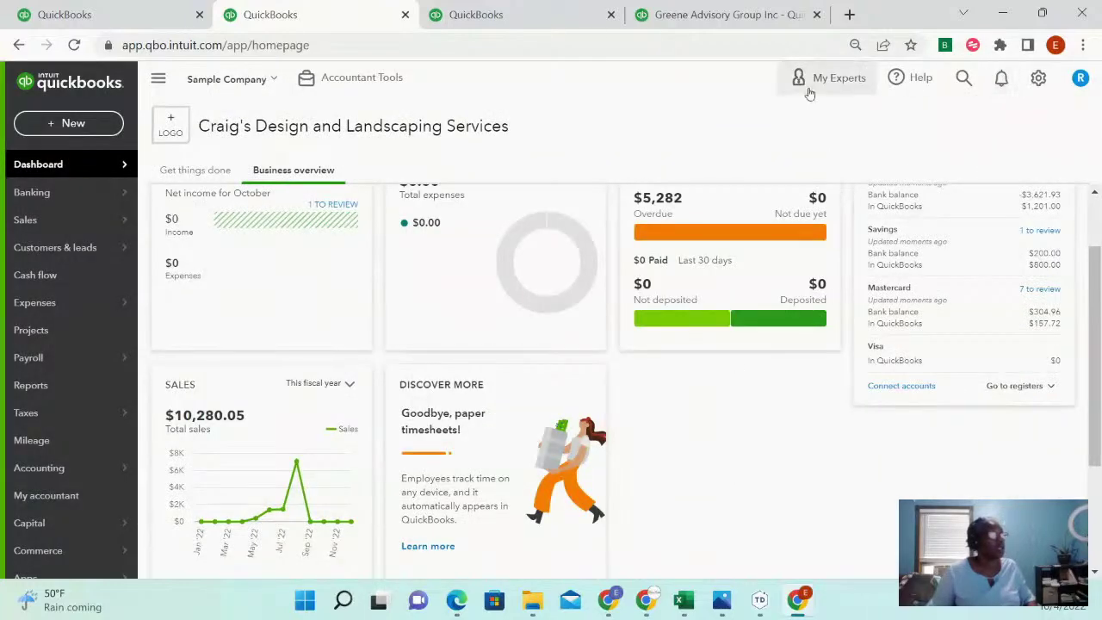
{"action": "scroll", "coordinate": [484, 330], "scroll_direction": "up", "scroll_amount": 1}
{"action": "scroll", "coordinate": [484, 330], "scroll_direction": "down", "scroll_amount": 5}
{"action": "scroll", "coordinate": [381, 312], "scroll_direction": "up", "scroll_amount": 4}
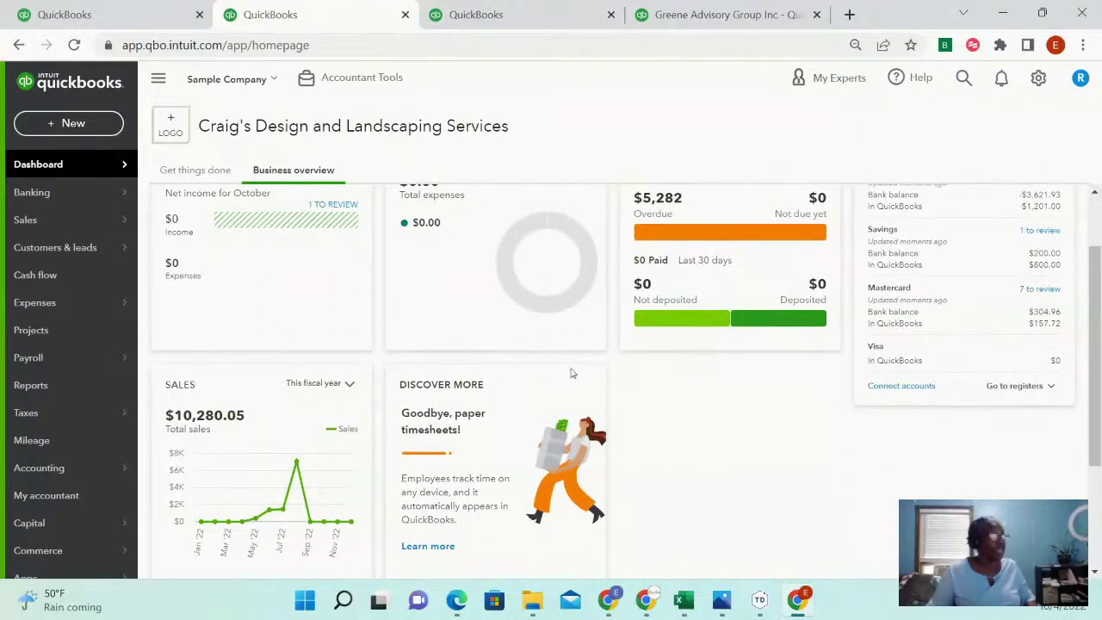
{"action": "scroll", "coordinate": [614, 413], "scroll_direction": "up", "scroll_amount": 1}
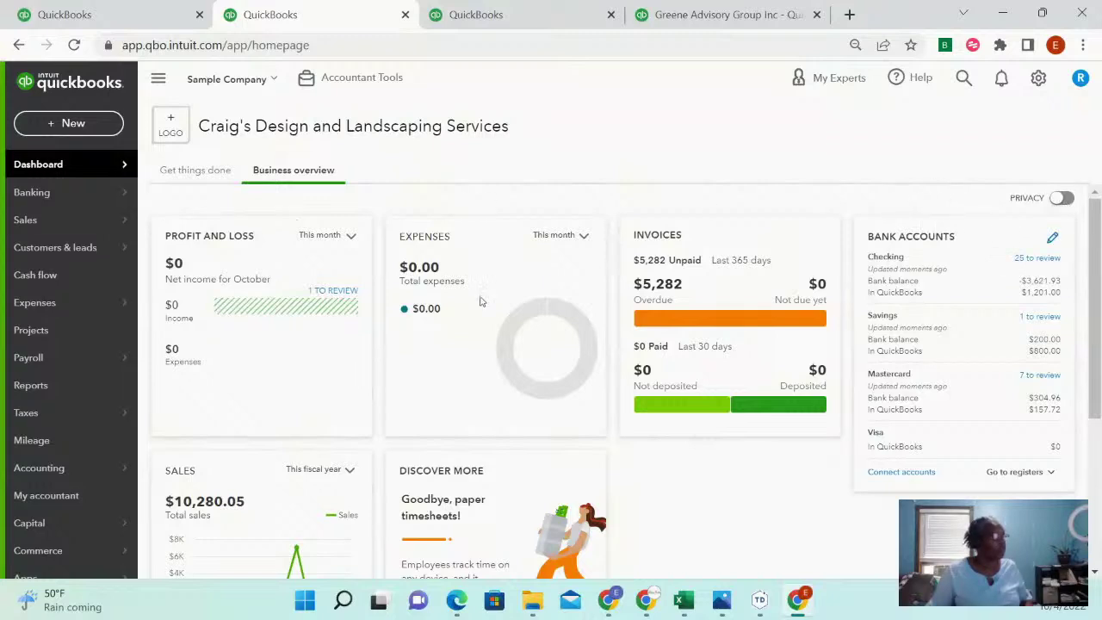
- Hide the dashboard's financial information with the privacy setting, and turn privacy off again
{"action": "left_click", "coordinate": [1059, 200]}
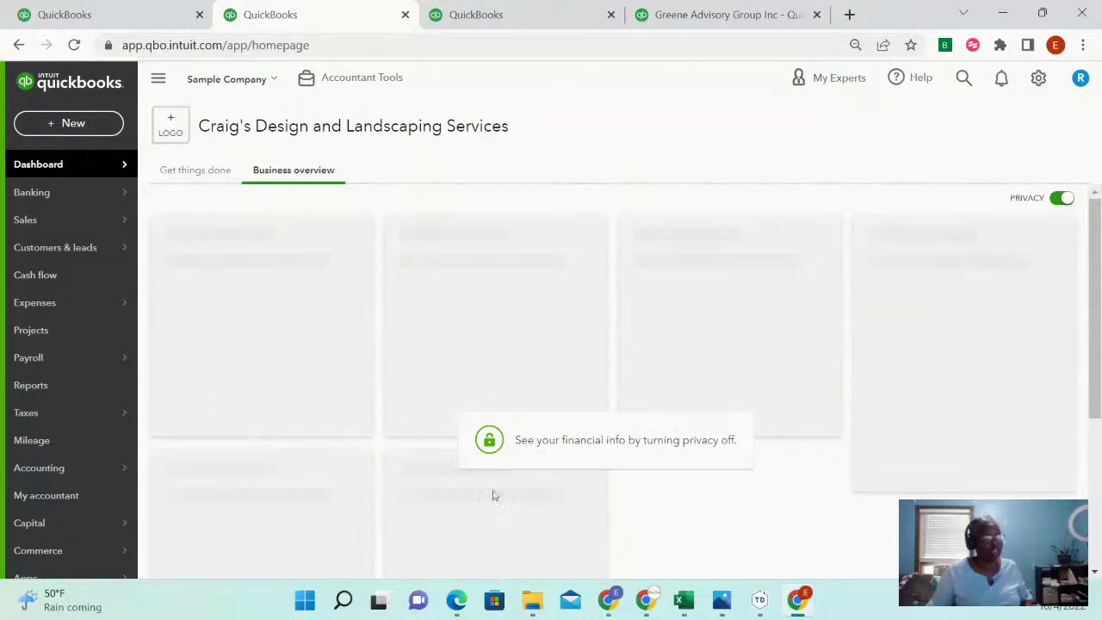
{"action": "left_click", "coordinate": [1058, 200]}
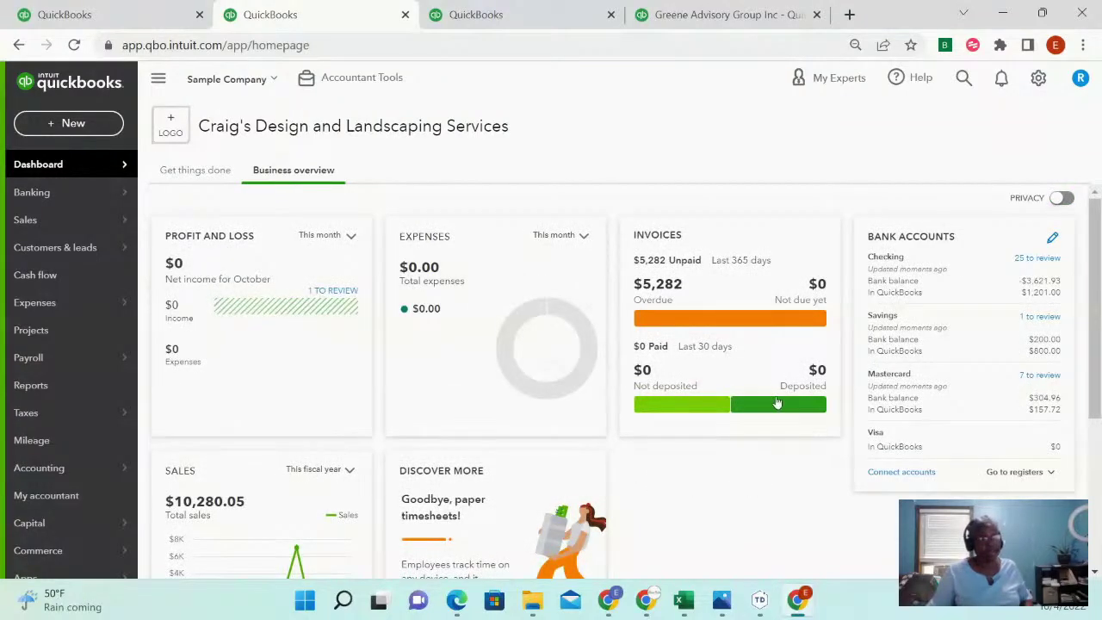
- Open all company activity from the business overview and look through this month's audit log entries
{"action": "scroll", "coordinate": [774, 404], "scroll_direction": "down", "scroll_amount": 2}
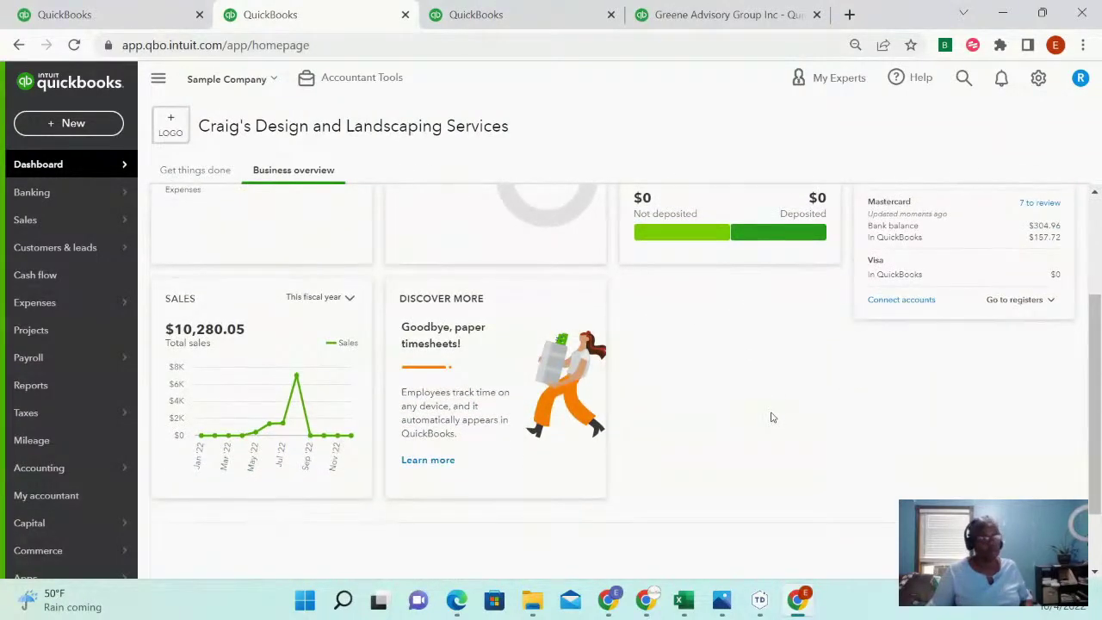
{"action": "scroll", "coordinate": [775, 417], "scroll_direction": "down", "scroll_amount": 1}
{"action": "left_click", "coordinate": [1055, 429]}
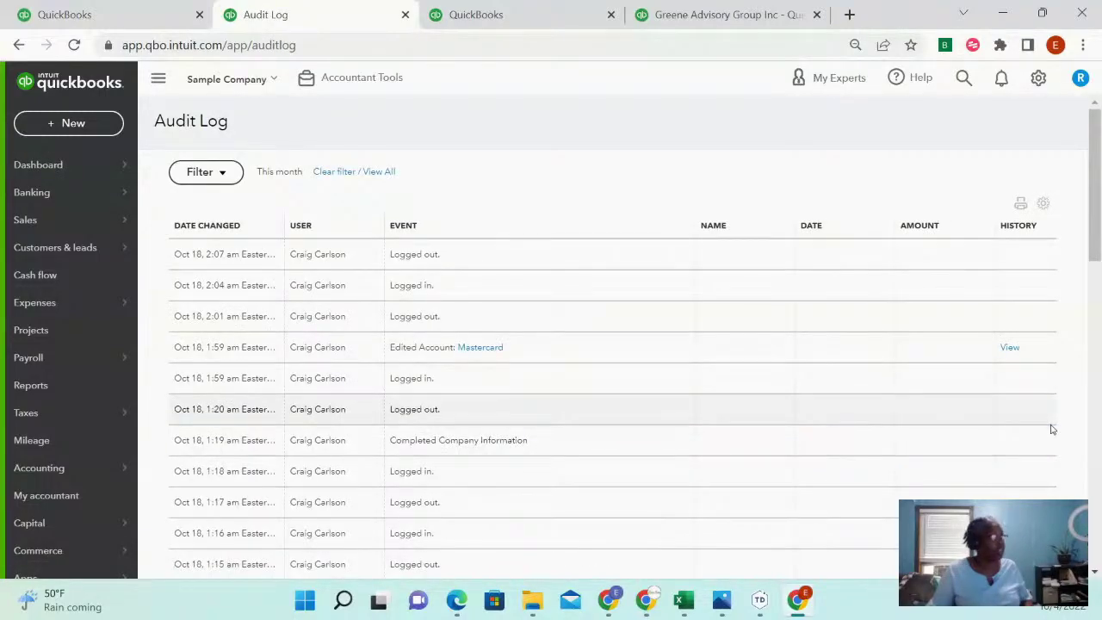
{"action": "scroll", "coordinate": [832, 346], "scroll_direction": "down", "scroll_amount": 8}
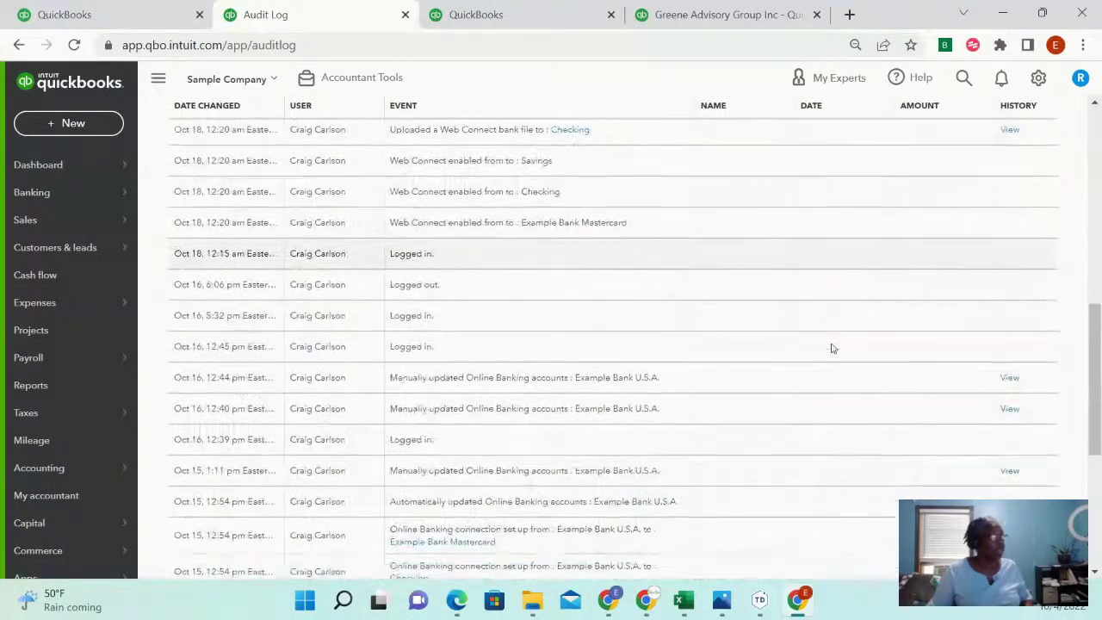
{"action": "scroll", "coordinate": [830, 359], "scroll_direction": "down", "scroll_amount": 4}
{"action": "scroll", "coordinate": [829, 359], "scroll_direction": "up", "scroll_amount": 12}
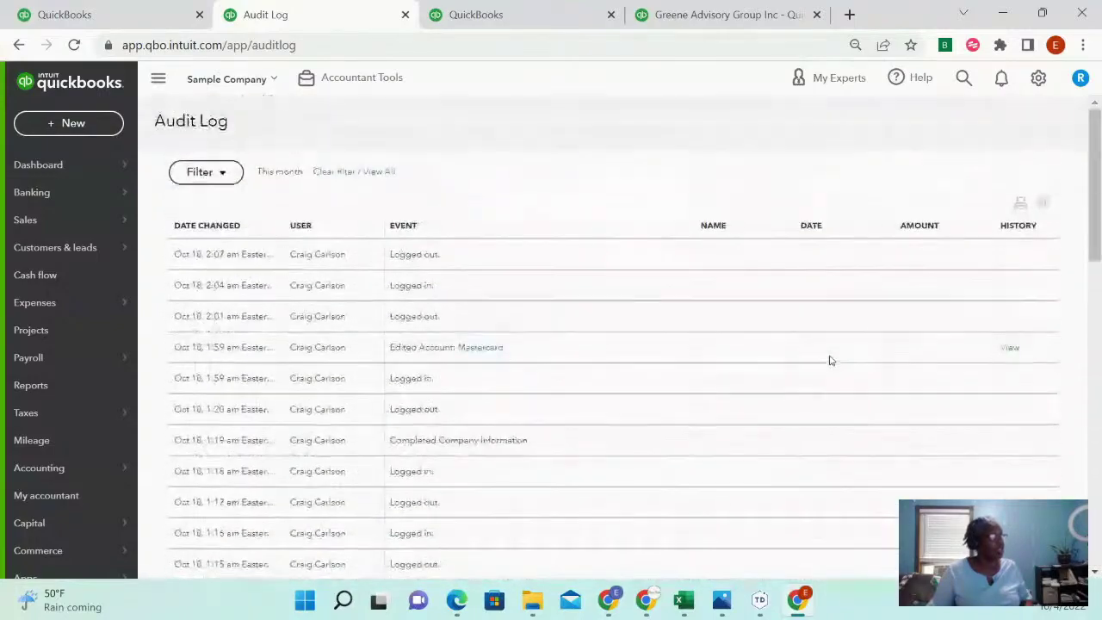
{"action": "scroll", "coordinate": [829, 360], "scroll_direction": "down", "scroll_amount": 1}
{"action": "scroll", "coordinate": [651, 319], "scroll_direction": "up", "scroll_amount": 2}
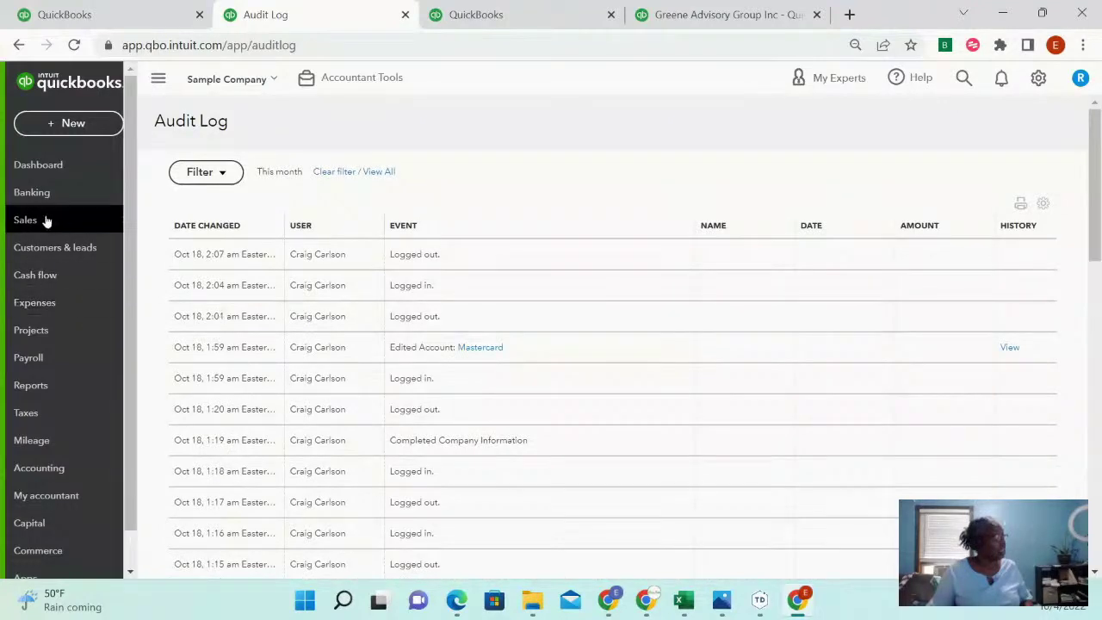
- Return to the dashboard and look over the business overview down to the activity link
{"action": "left_click", "coordinate": [49, 165]}
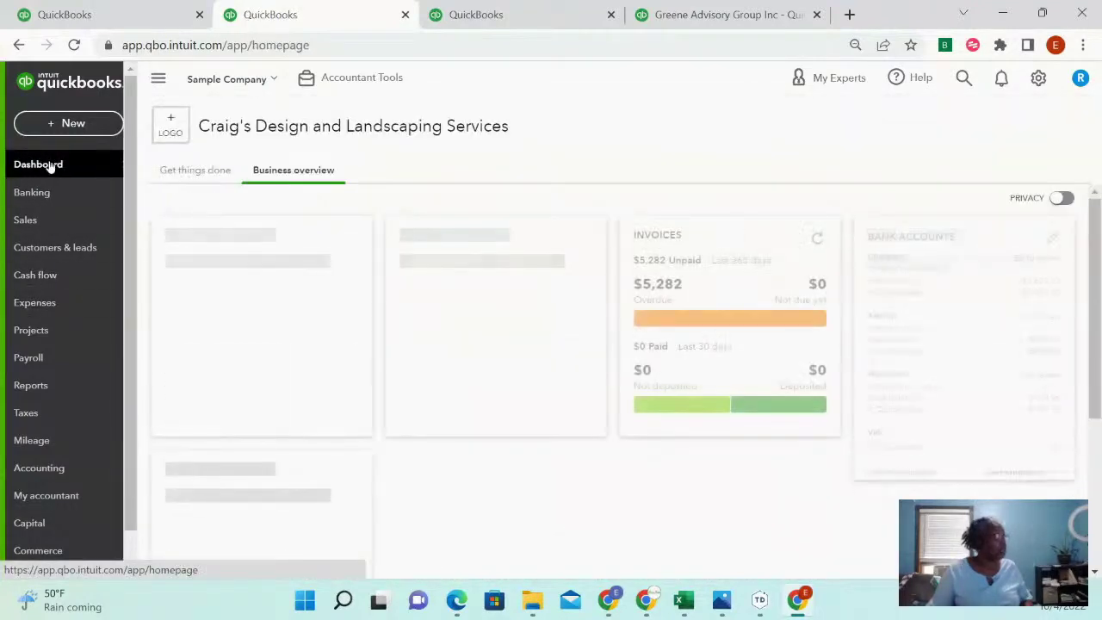
{"action": "scroll", "coordinate": [1053, 460], "scroll_direction": "down", "scroll_amount": 4}
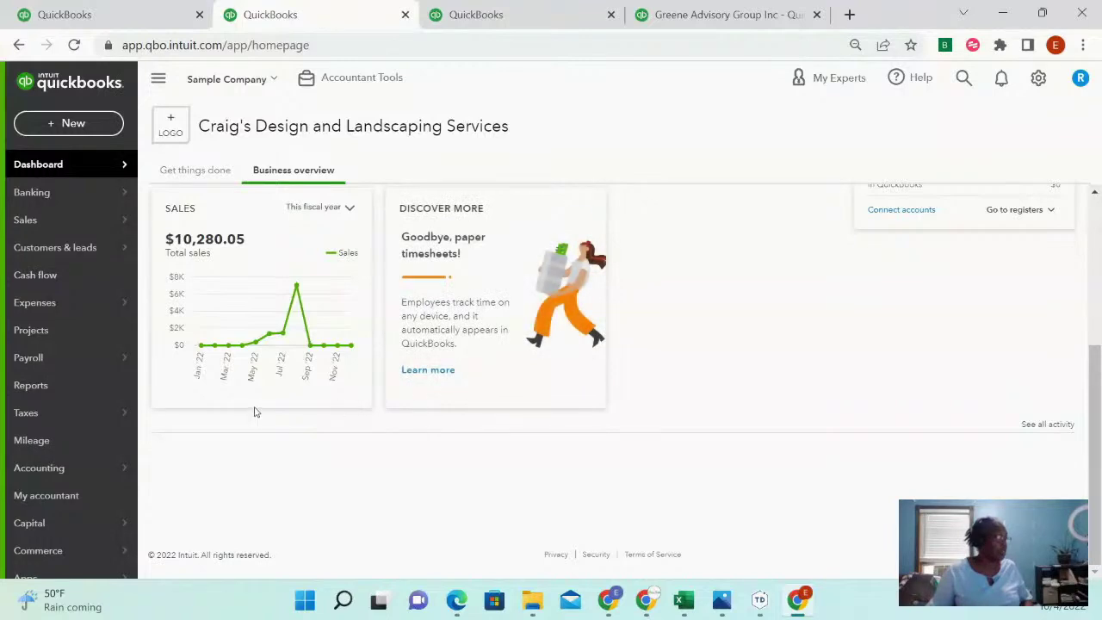
{"action": "scroll", "coordinate": [256, 414], "scroll_direction": "up", "scroll_amount": 3}
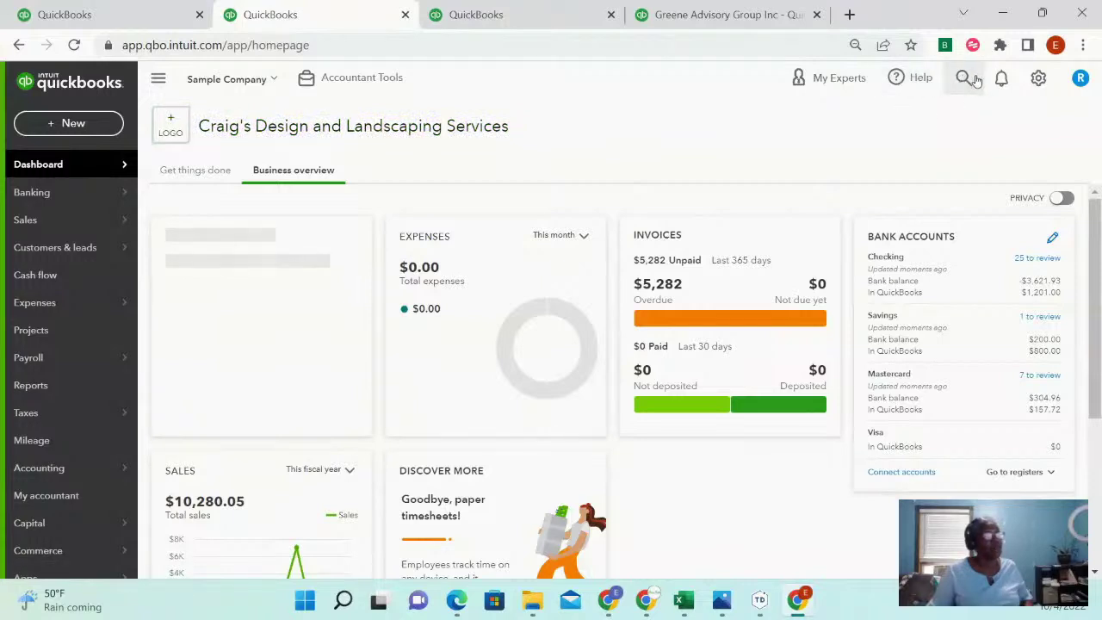
- View the settings options, close them, and review the Sales, Invoices and Bank Accounts cards on the business overview
{"action": "left_click", "coordinate": [1038, 78]}
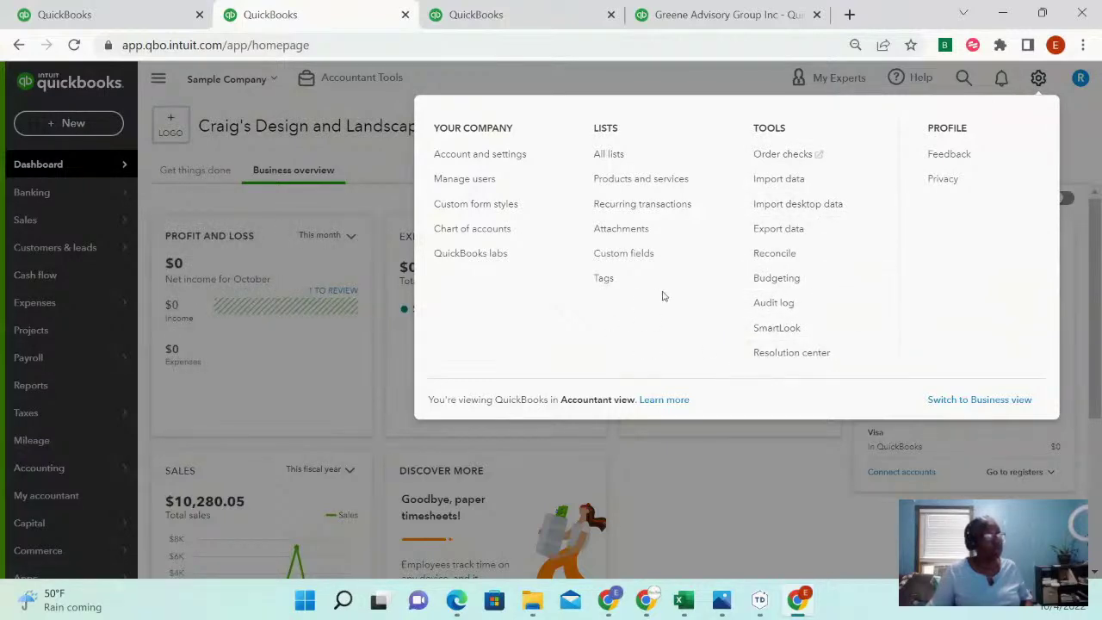
{"action": "left_click", "coordinate": [716, 465]}
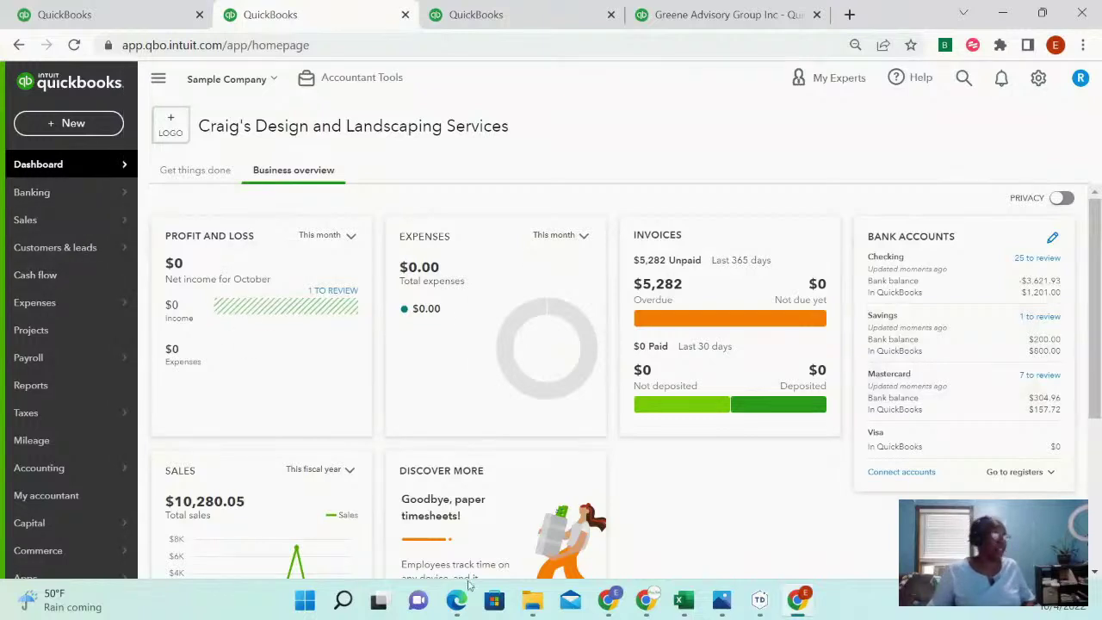
{"action": "scroll", "coordinate": [746, 482], "scroll_direction": "down", "scroll_amount": 3}
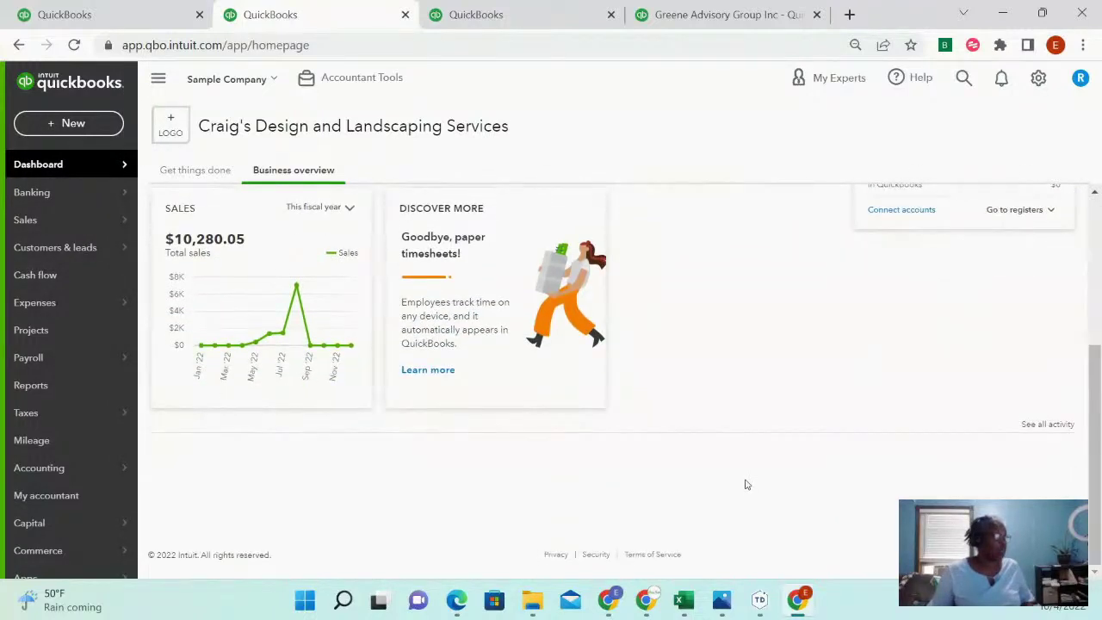
{"action": "scroll", "coordinate": [746, 483], "scroll_direction": "up", "scroll_amount": 1}
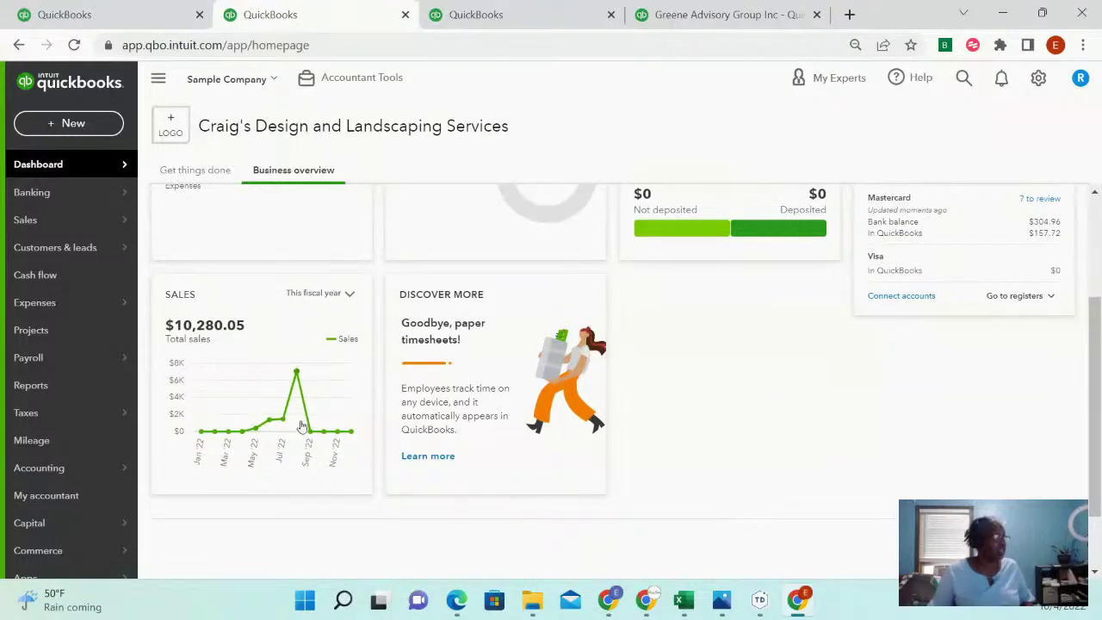
{"action": "scroll", "coordinate": [303, 428], "scroll_direction": "up", "scroll_amount": 2}
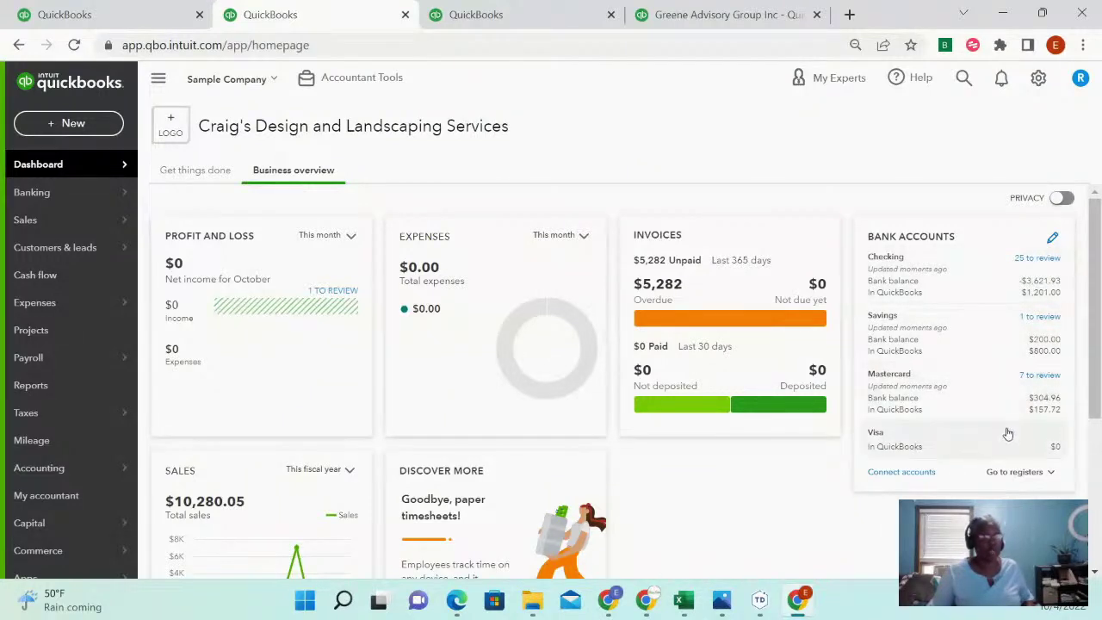
{"action": "scroll", "coordinate": [695, 374], "scroll_direction": "down", "scroll_amount": 2}
{"action": "scroll", "coordinate": [695, 362], "scroll_direction": "up", "scroll_amount": 1}
{"action": "scroll", "coordinate": [695, 363], "scroll_direction": "up", "scroll_amount": 1}
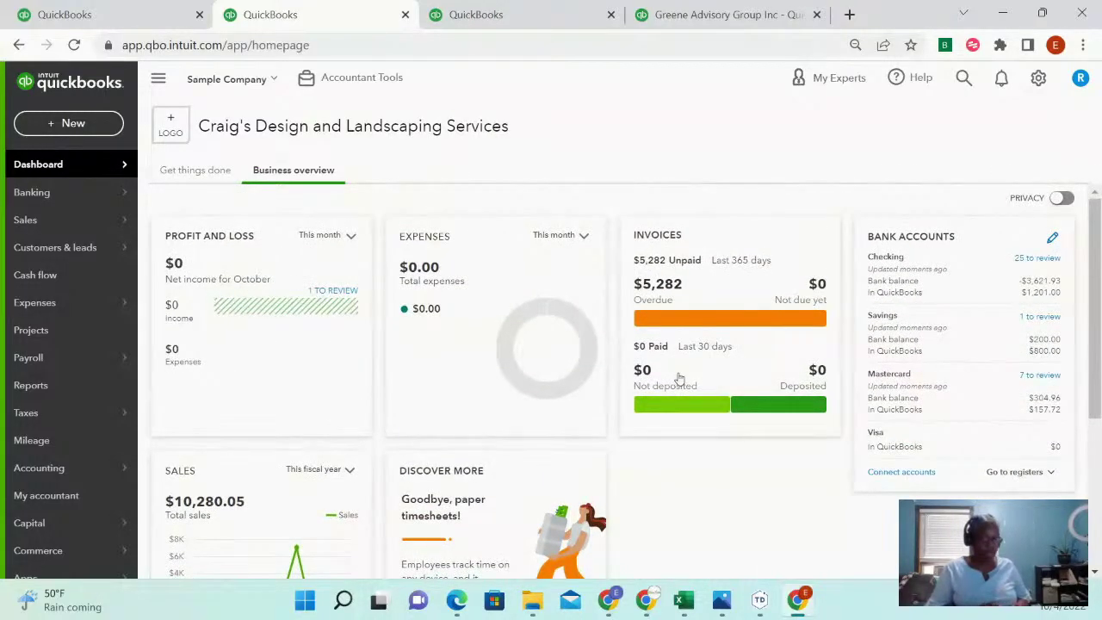